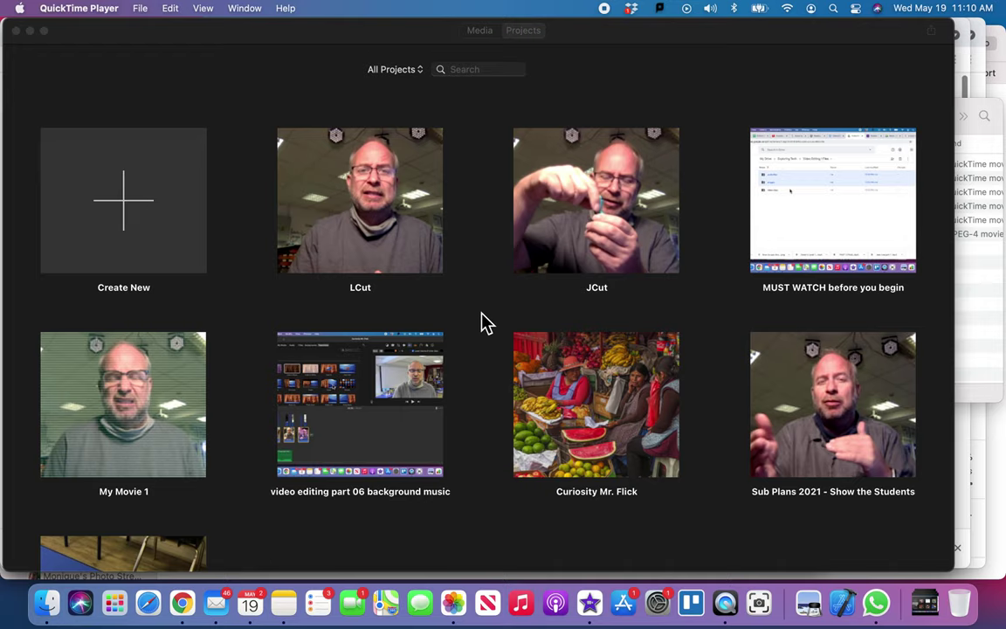
Step: Bring iMovie to the front and create a new movie project, My Movie 2
{"action": "left_click", "coordinate": [135, 215]}
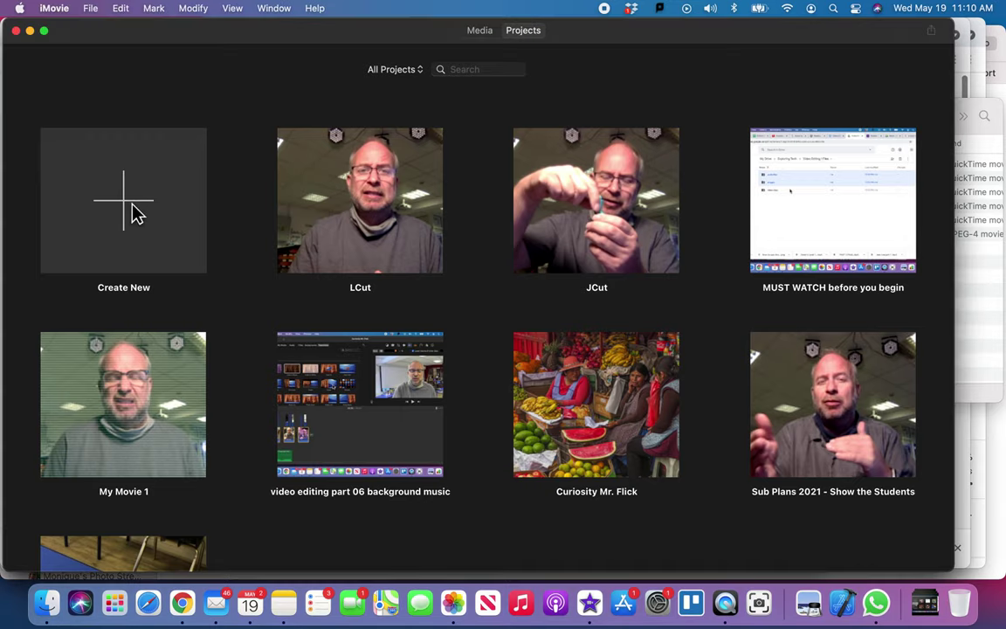
{"action": "left_click", "coordinate": [127, 210]}
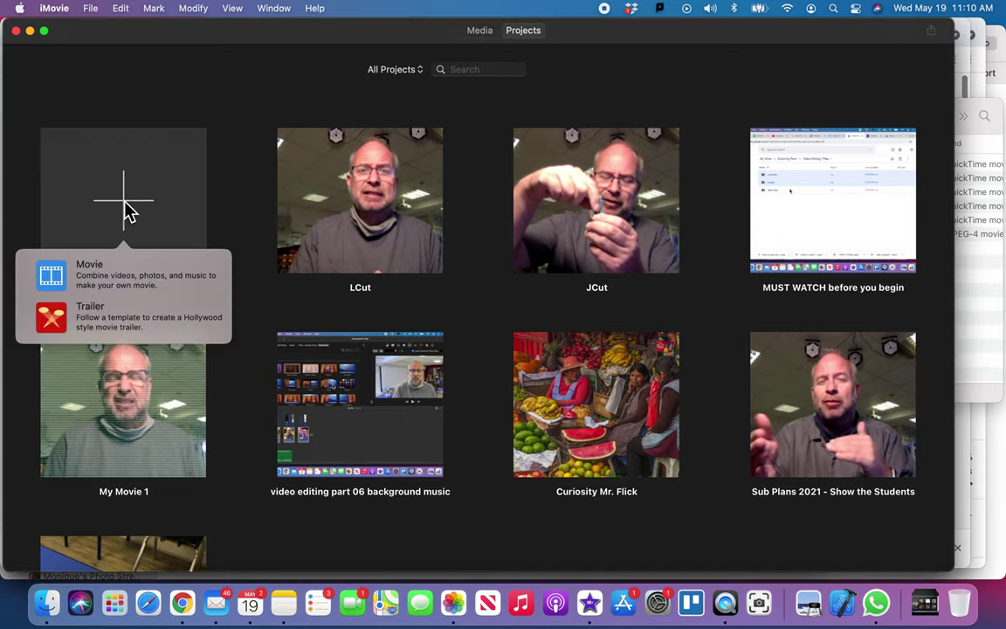
{"action": "left_click", "coordinate": [108, 280]}
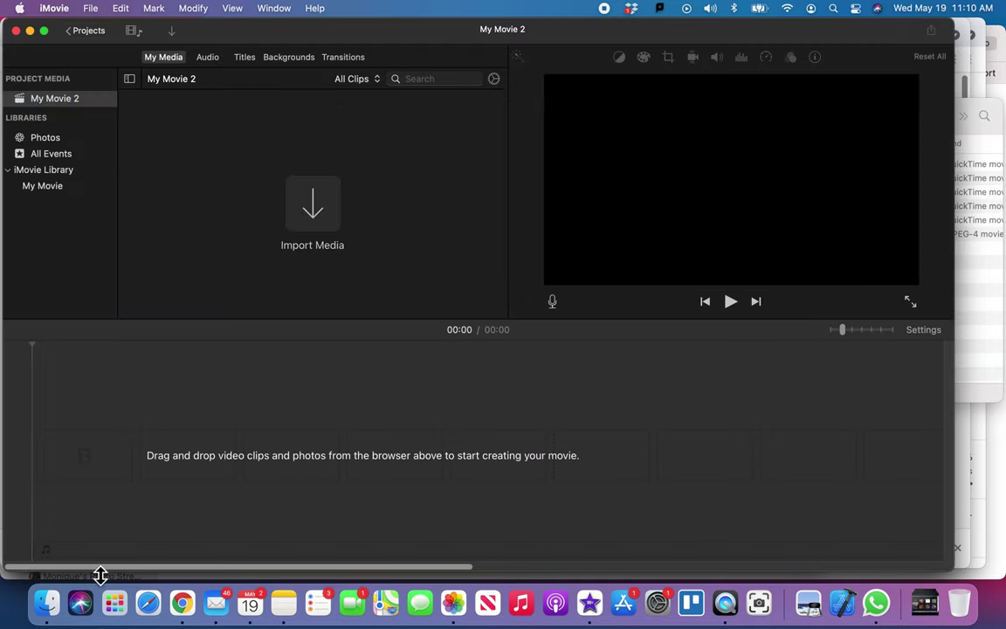
Step: Add Outside Cabinet.MP4 from the Finder folder to the movie timeline
{"action": "left_click", "coordinate": [48, 605]}
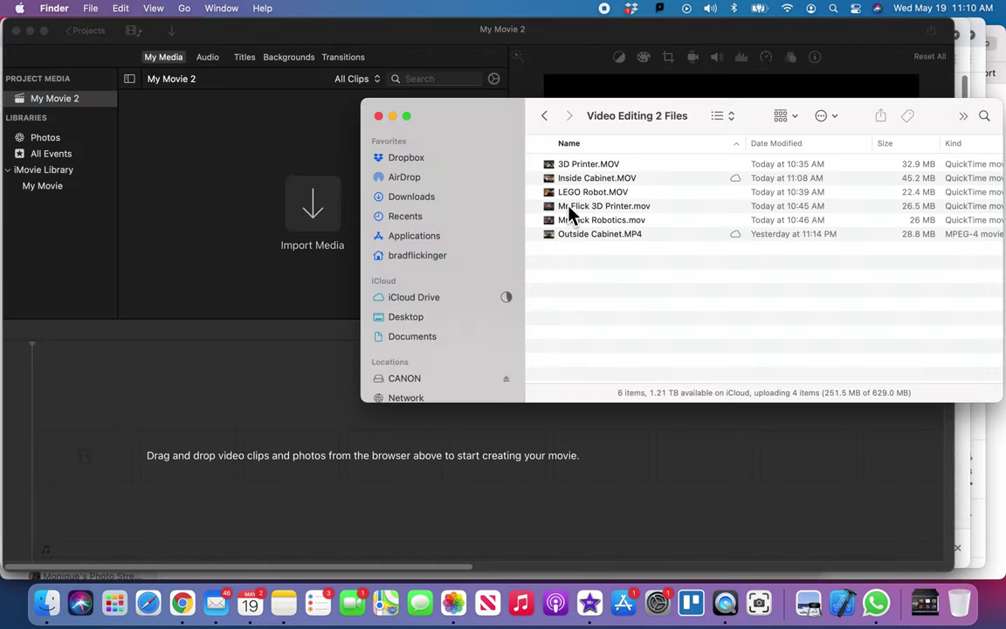
{"action": "left_click", "coordinate": [568, 236]}
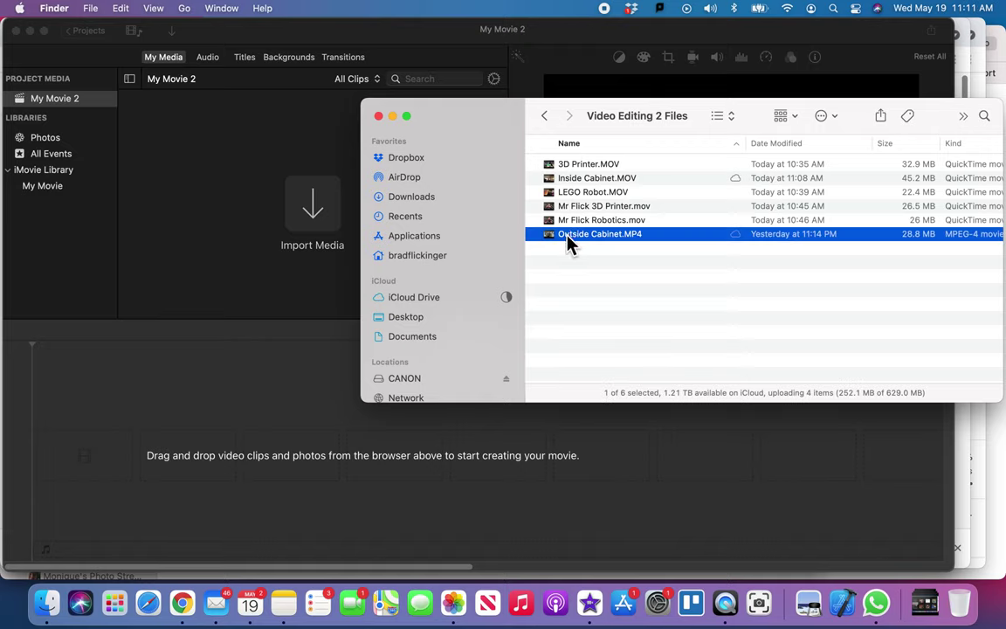
{"action": "left_click_drag", "start_coordinate": [576, 241], "coordinate": [284, 451]}
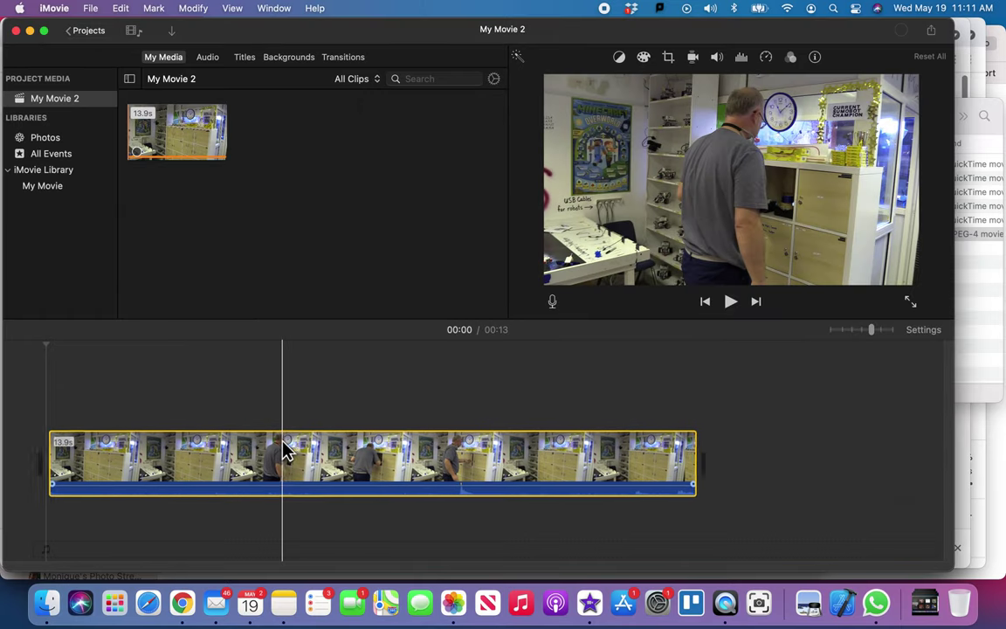
Step: Place Inside Cabinet.MOV after the first clip and return to iMovie
{"action": "left_click", "coordinate": [47, 603]}
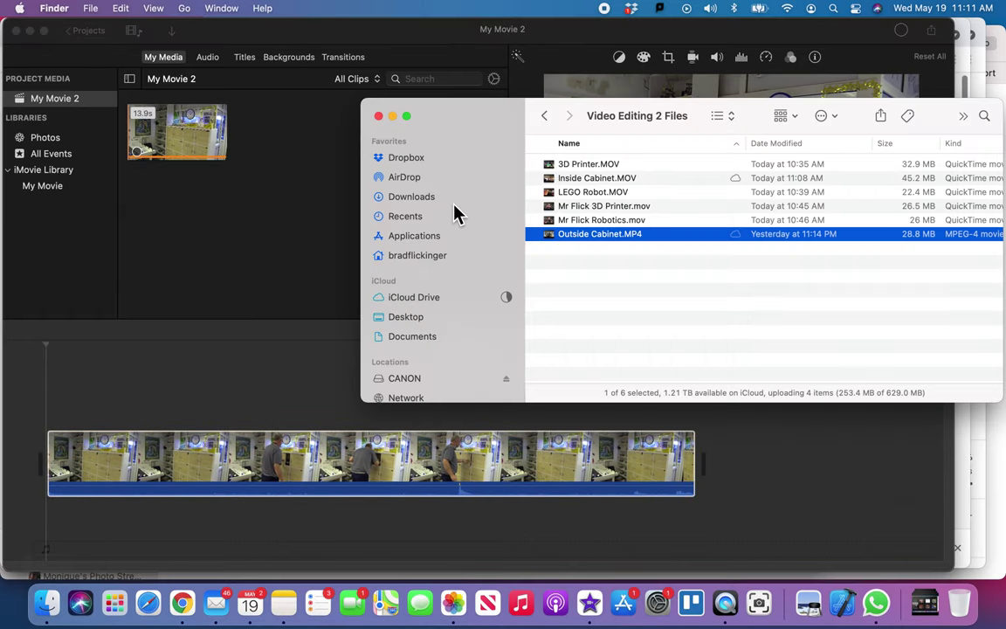
{"action": "left_click", "coordinate": [560, 179]}
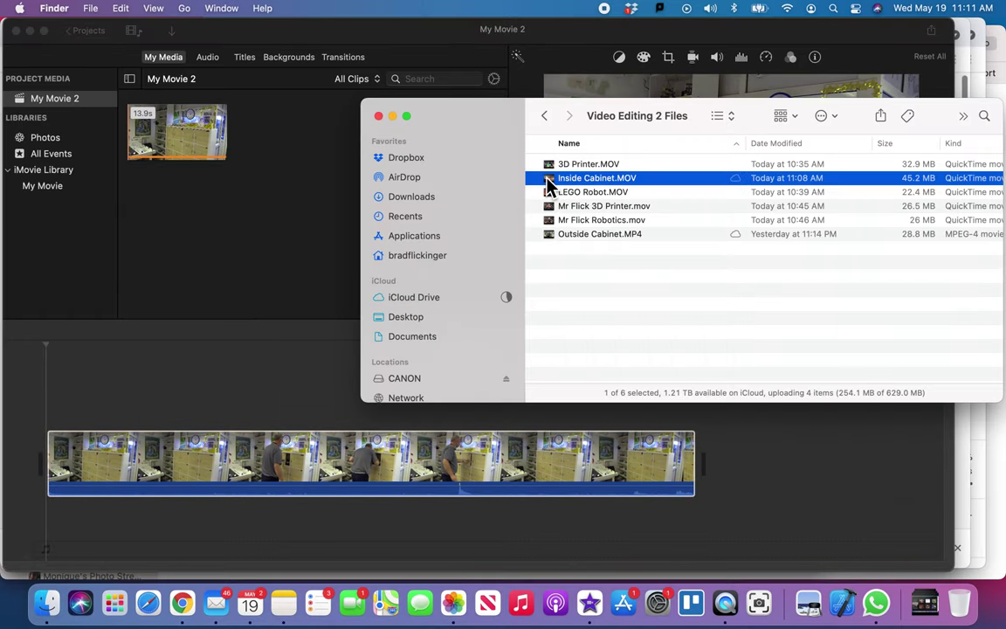
{"action": "left_click_drag", "start_coordinate": [548, 185], "coordinate": [738, 458]}
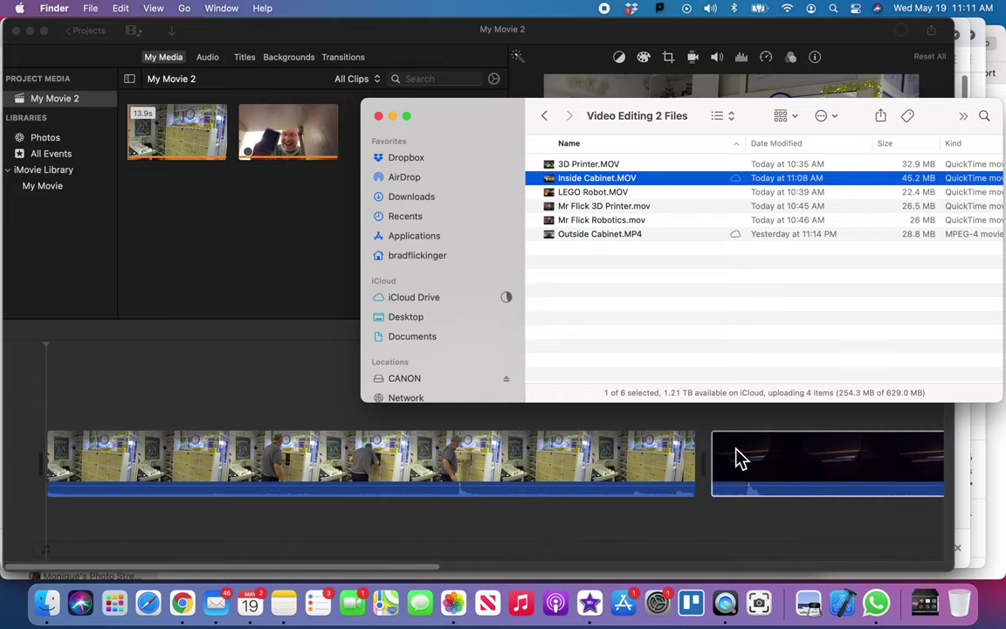
{"action": "left_click", "coordinate": [687, 441]}
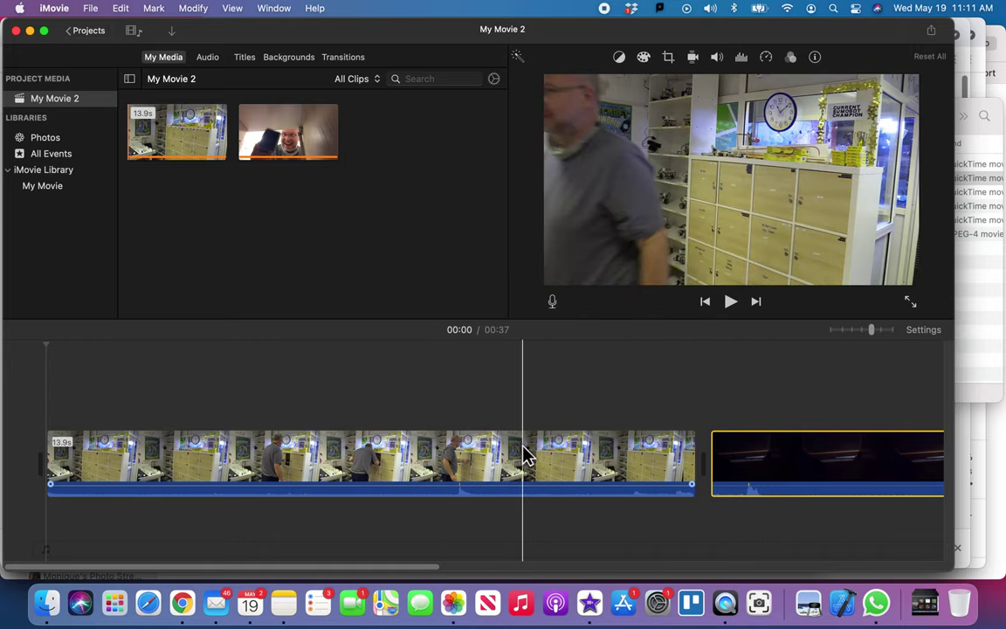
{"action": "scroll", "coordinate": [509, 452], "scroll_direction": "right", "scroll_amount": 10}
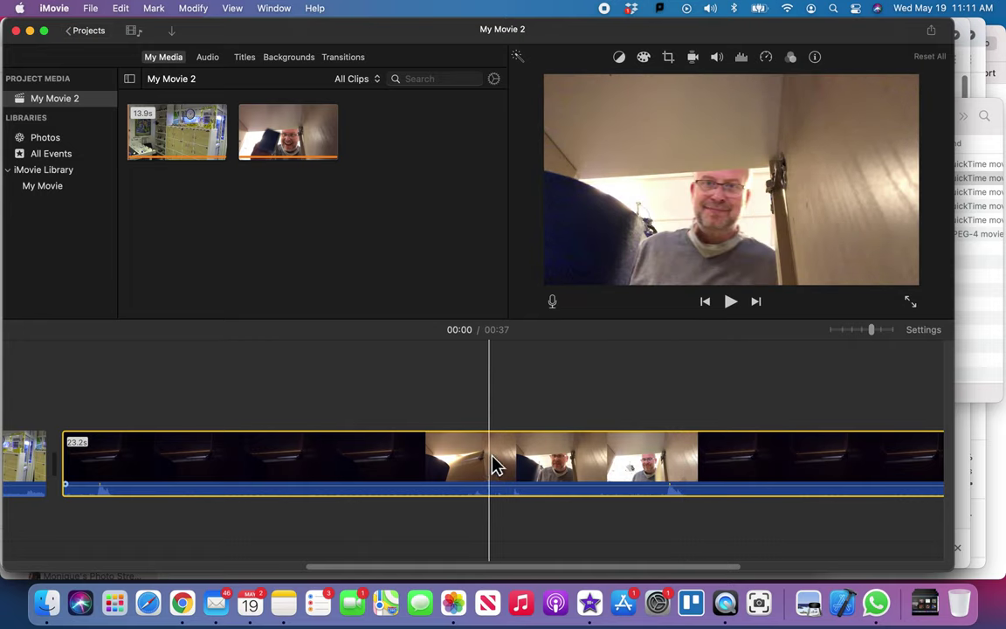
{"action": "scroll", "coordinate": [499, 465], "scroll_direction": "left", "scroll_amount": 10}
{"action": "scroll", "coordinate": [499, 465], "scroll_direction": "left", "scroll_amount": 2}
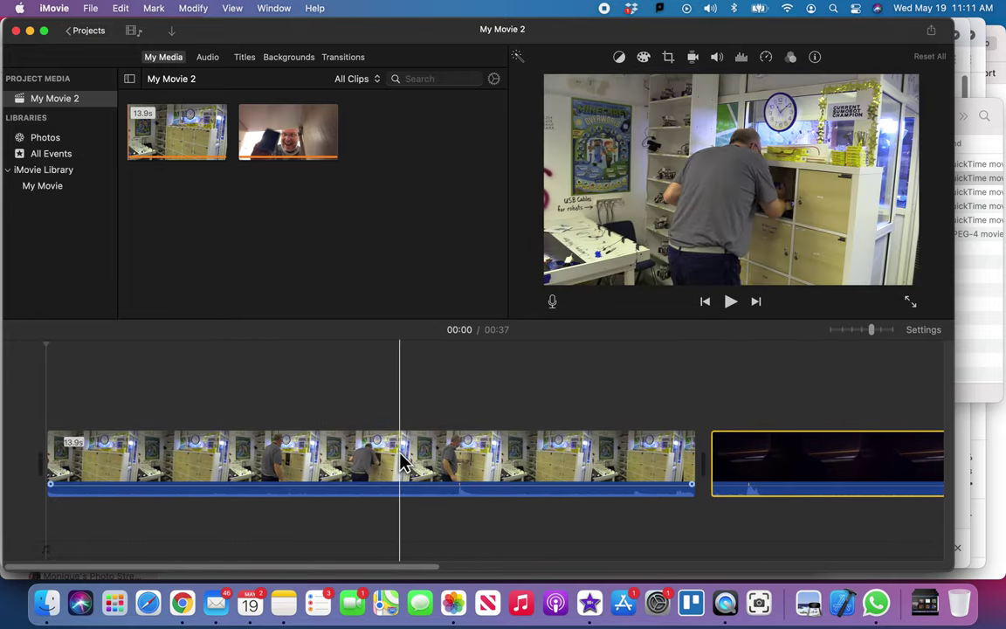
{"action": "left_click", "coordinate": [75, 463]}
Step: Trim the outside clip's start and split it about one second in, leaving a 9.2s piece
{"action": "left_click_drag", "start_coordinate": [51, 459], "coordinate": [193, 456]}
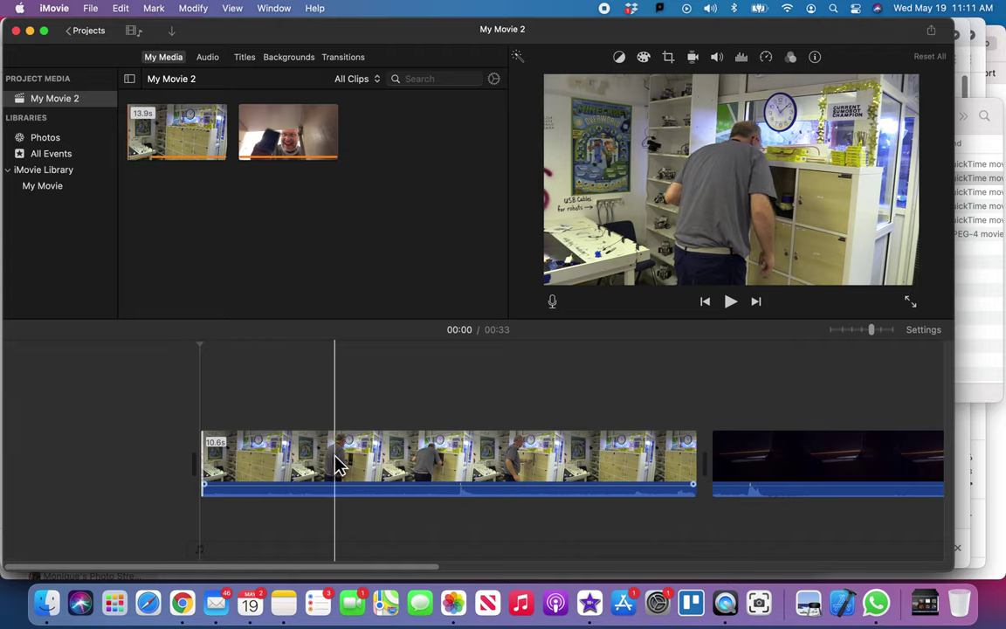
{"action": "left_click", "coordinate": [274, 465]}
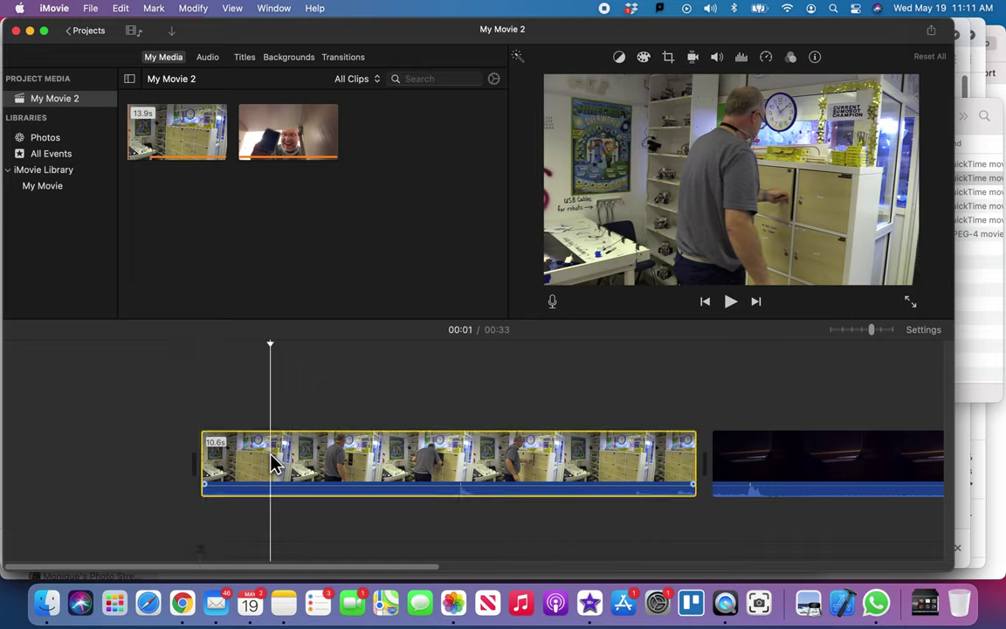
{"action": "right_click", "coordinate": [271, 456]}
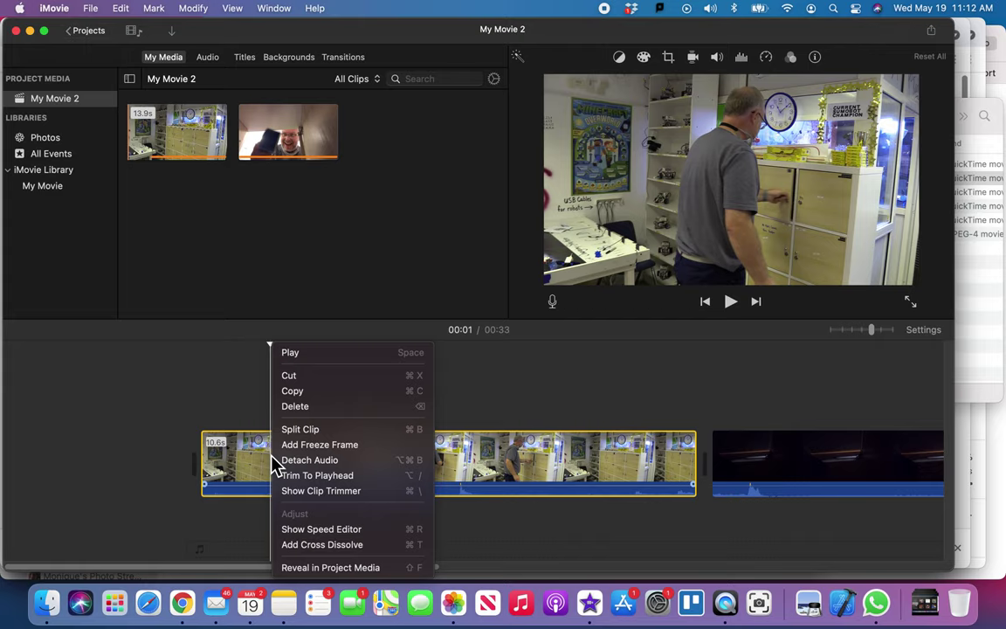
{"action": "left_click", "coordinate": [294, 429]}
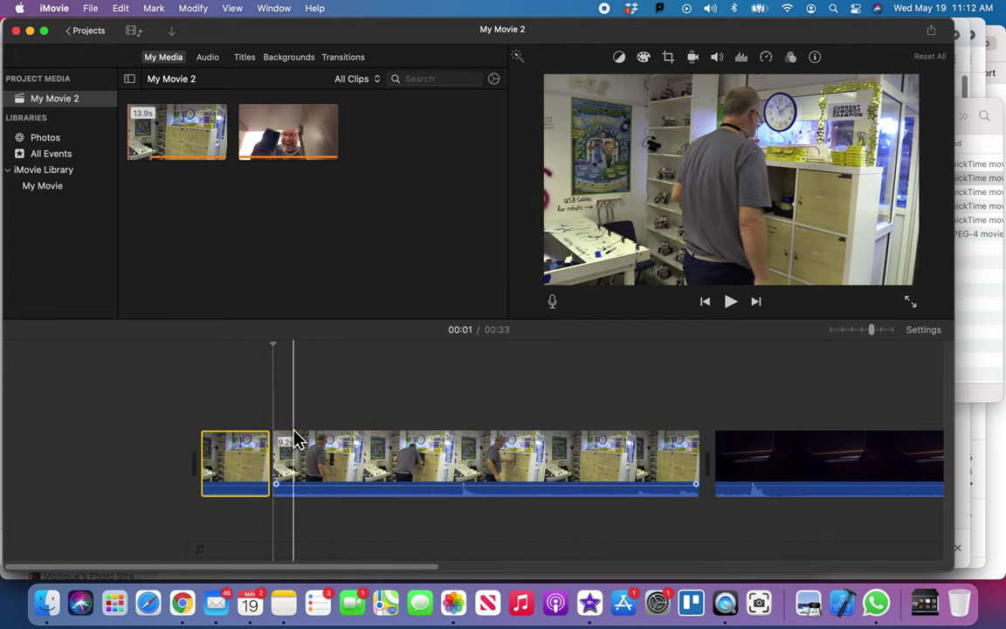
{"action": "scroll", "coordinate": [566, 476], "scroll_direction": "right", "scroll_amount": 10}
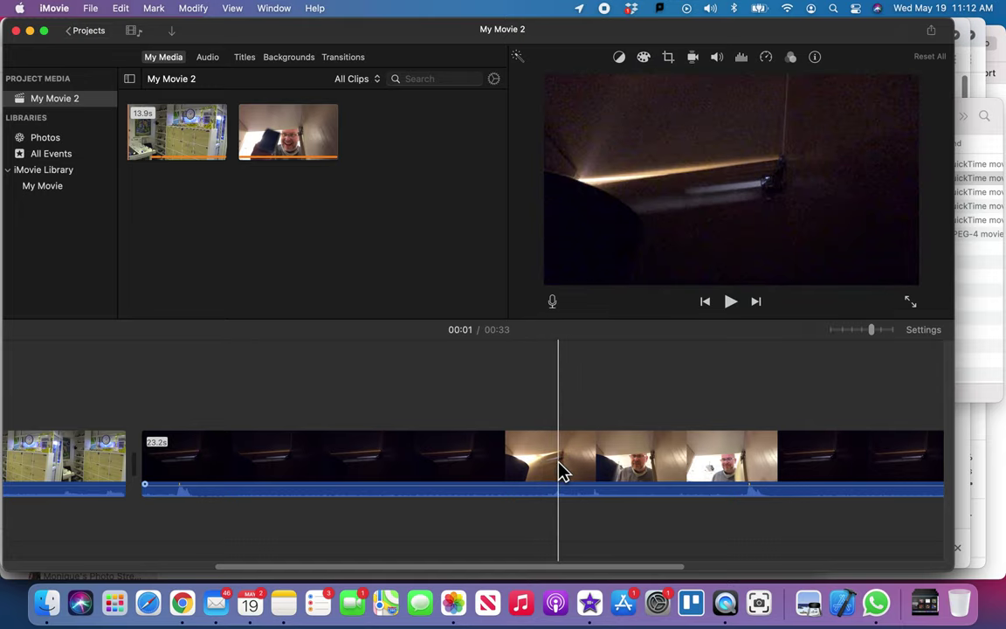
Step: Check the Inside Cabinet clip's context menu, where Split Clip is unavailable, and dismiss it
{"action": "right_click", "coordinate": [561, 471]}
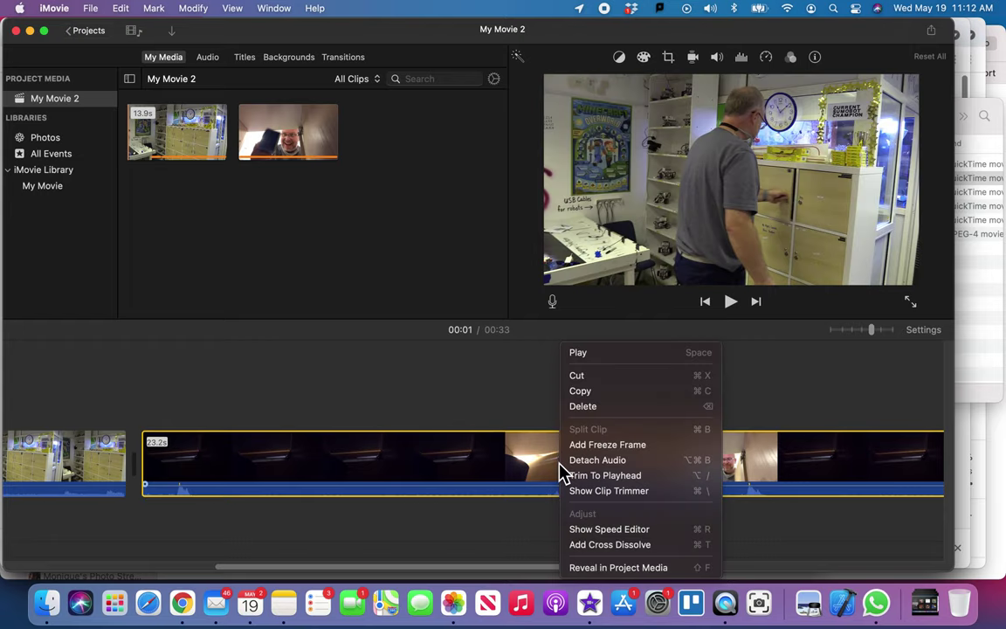
{"action": "left_click", "coordinate": [556, 477]}
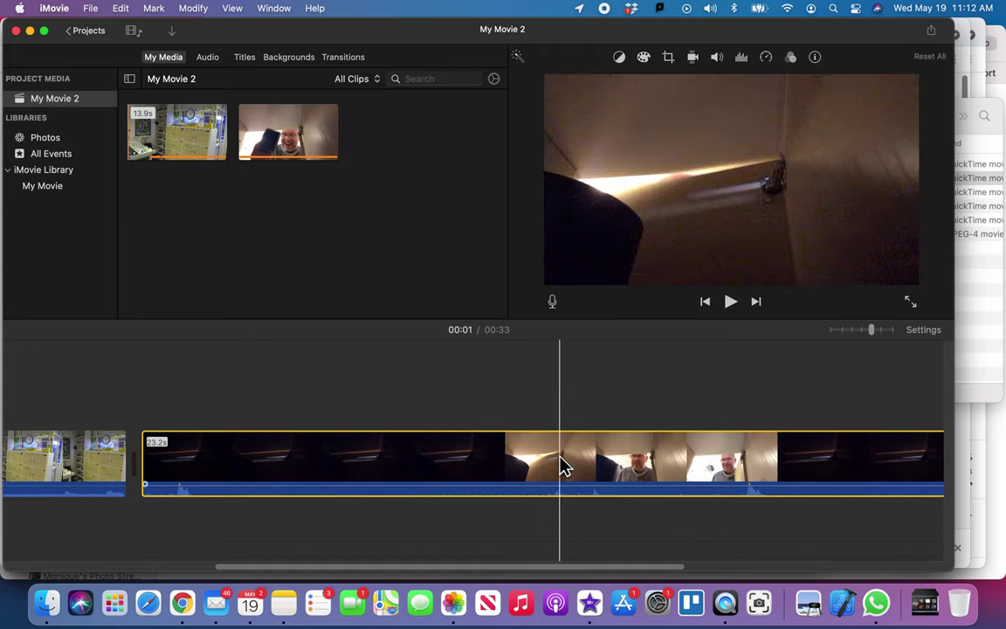
{"action": "right_click", "coordinate": [563, 468]}
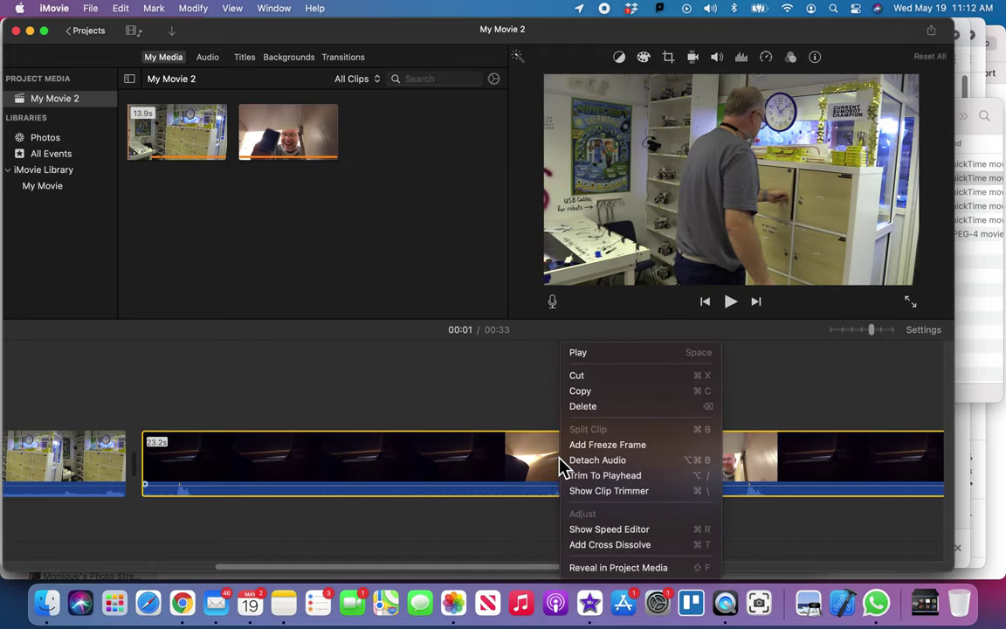
{"action": "key", "text": "Escape"}
{"action": "right_click", "coordinate": [563, 468]}
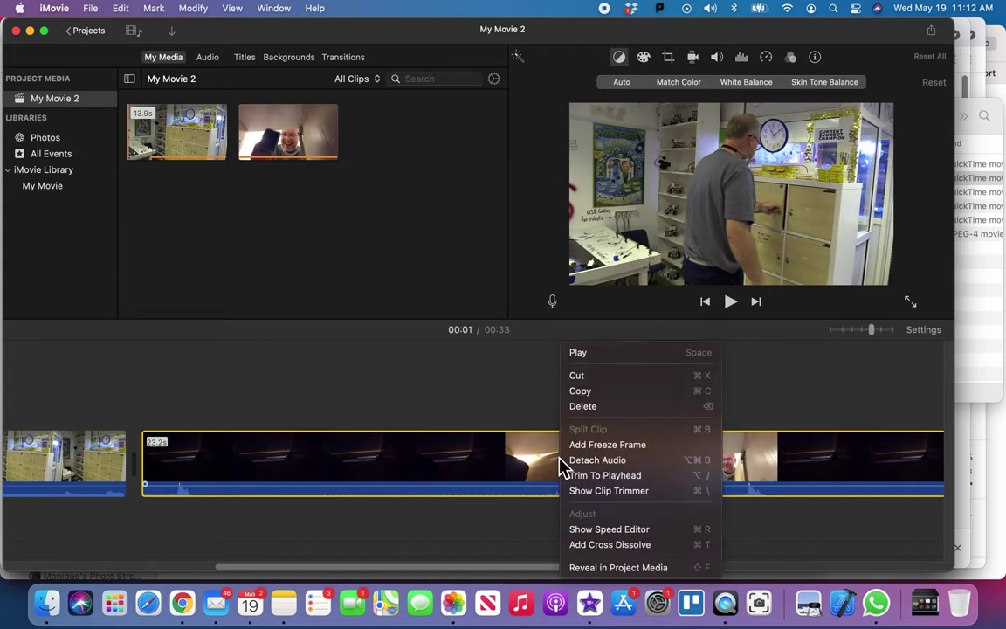
{"action": "left_click", "coordinate": [531, 469]}
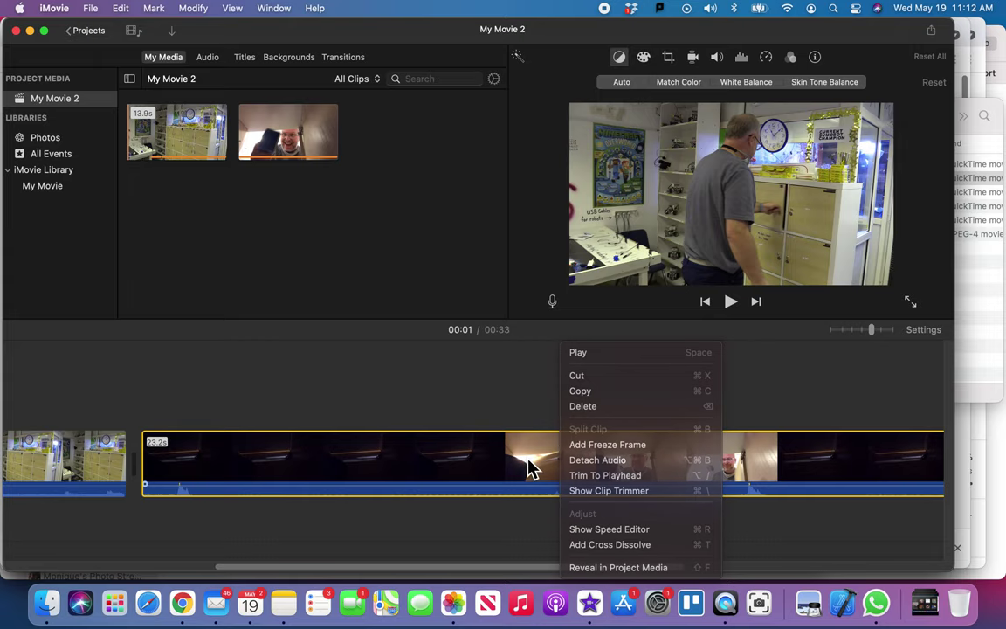
{"action": "scroll", "coordinate": [530, 465], "scroll_direction": "left", "scroll_amount": 10}
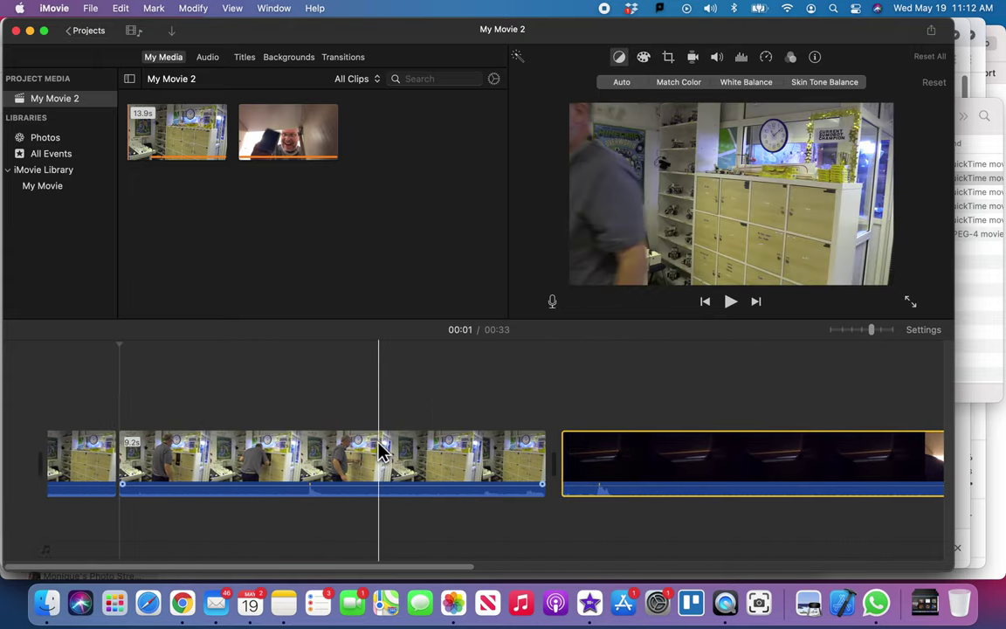
Step: Select the 9.2s outside clip and the inside-cabinet clip, reviewing their options without changes
{"action": "left_click", "coordinate": [374, 454]}
{"action": "right_click", "coordinate": [476, 461]}
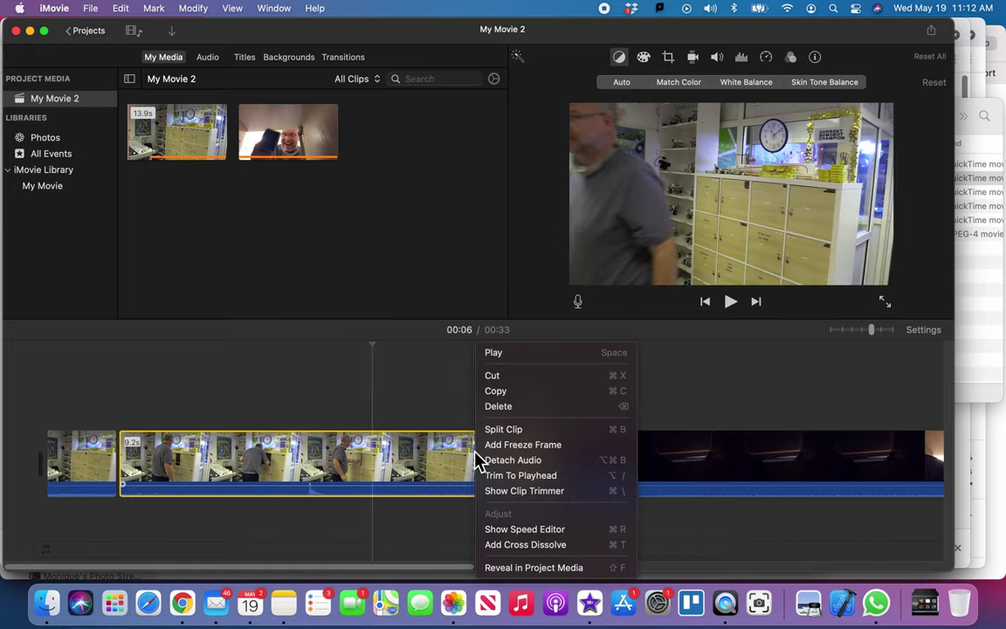
{"action": "left_click", "coordinate": [476, 461]}
{"action": "left_click", "coordinate": [611, 455]}
{"action": "right_click", "coordinate": [611, 455]}
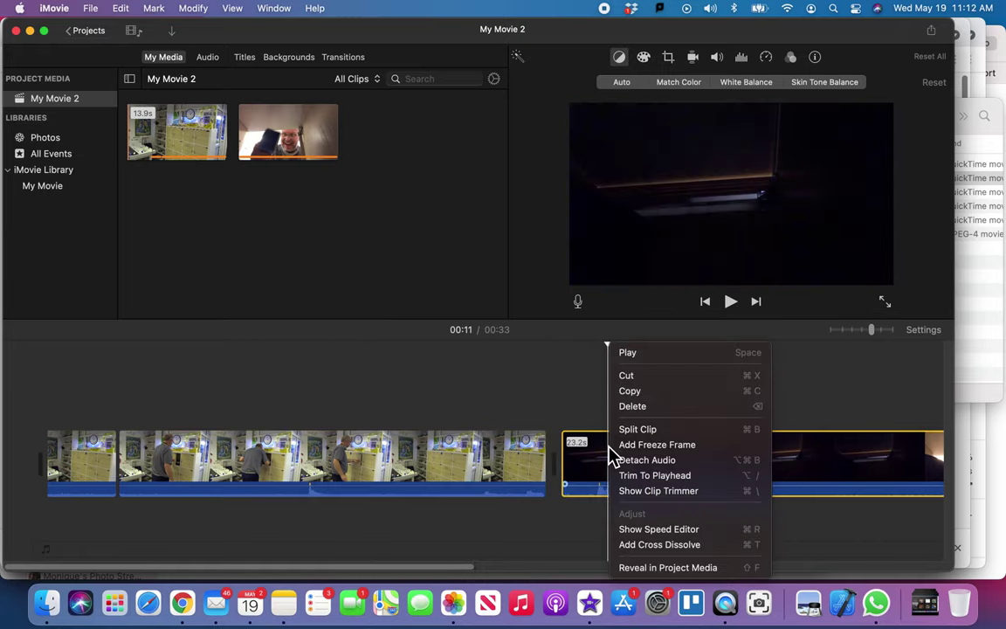
{"action": "left_click", "coordinate": [611, 455]}
{"action": "scroll", "coordinate": [612, 455], "scroll_direction": "right", "scroll_amount": 5}
{"action": "scroll", "coordinate": [612, 455], "scroll_direction": "right", "scroll_amount": 2}
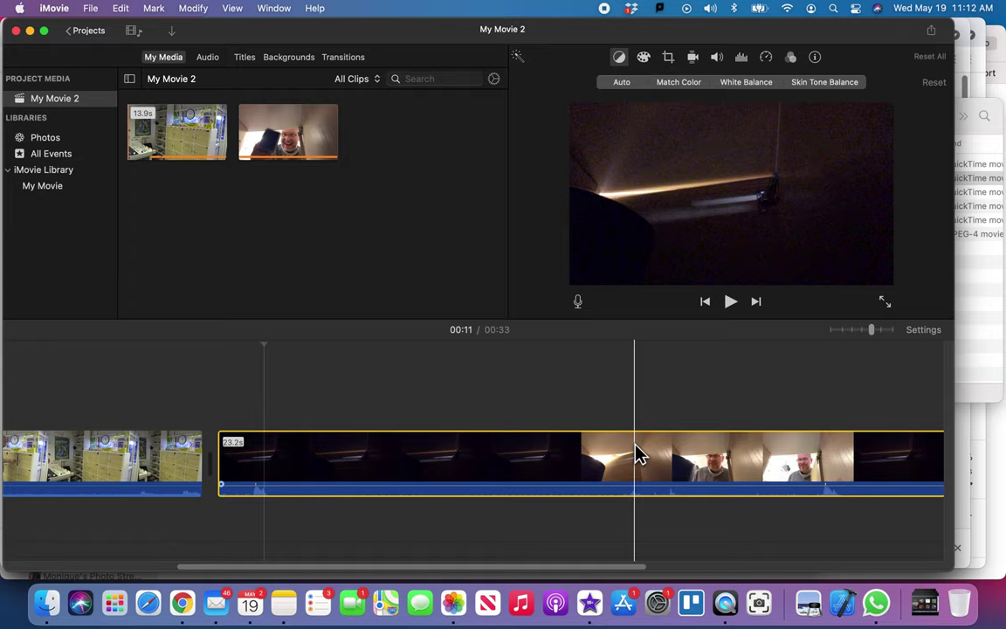
Step: Split the inside-cabinet clip at the play position, producing a 1.0s piece
{"action": "right_click", "coordinate": [639, 455]}
{"action": "left_click", "coordinate": [649, 432]}
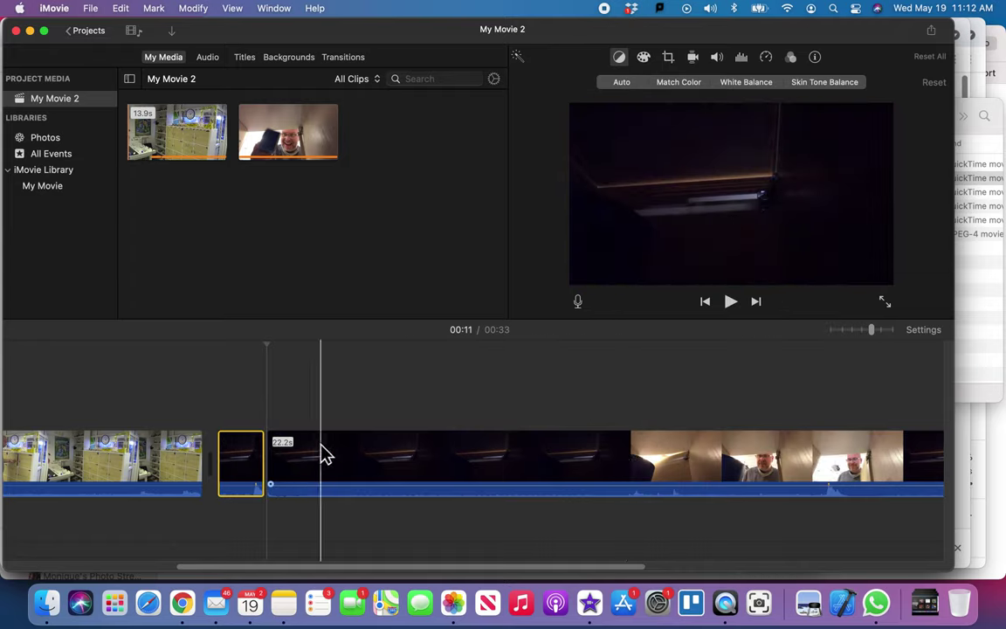
{"action": "left_click", "coordinate": [247, 459]}
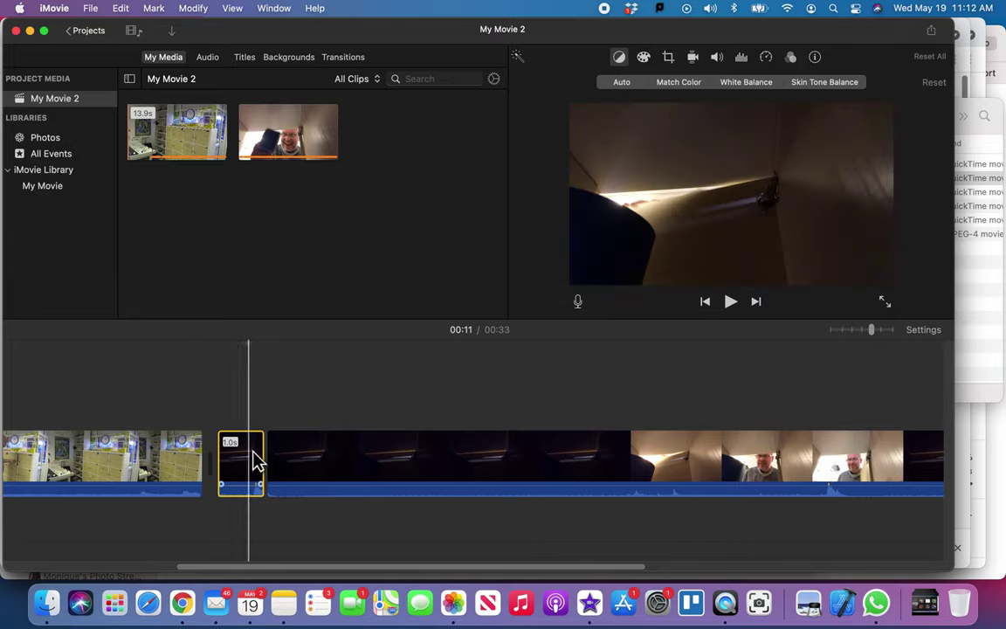
{"action": "left_click", "coordinate": [296, 462]}
{"action": "scroll", "coordinate": [297, 462], "scroll_direction": "left", "scroll_amount": 2}
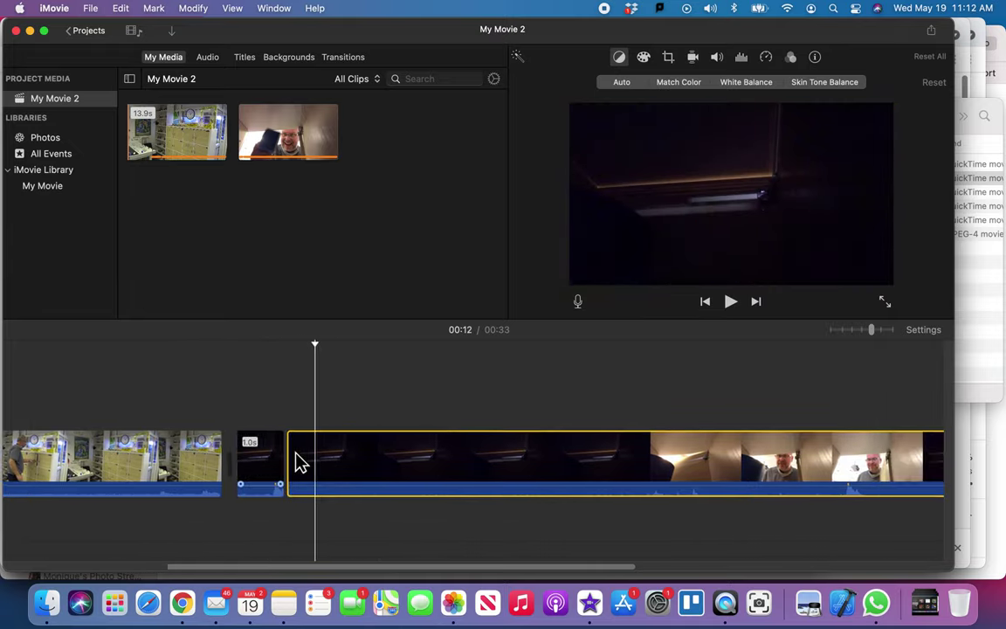
{"action": "scroll", "coordinate": [295, 460], "scroll_direction": "right", "scroll_amount": 5}
{"action": "scroll", "coordinate": [294, 461], "scroll_direction": "left", "scroll_amount": 4}
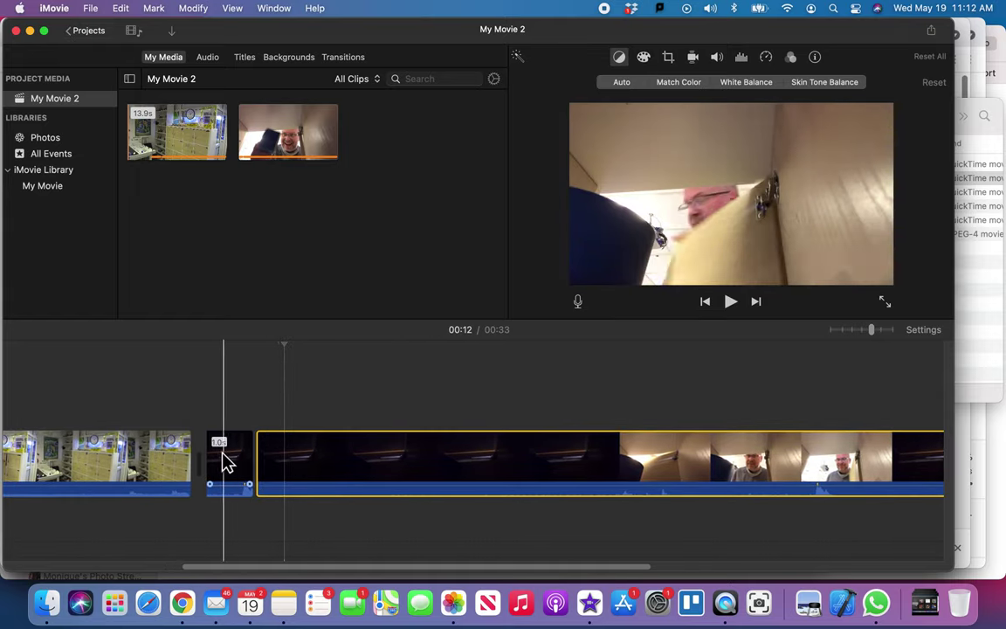
Step: Delete the 1.0s piece, then undo so the 23.2s inside clip stays whole
{"action": "left_click", "coordinate": [240, 463]}
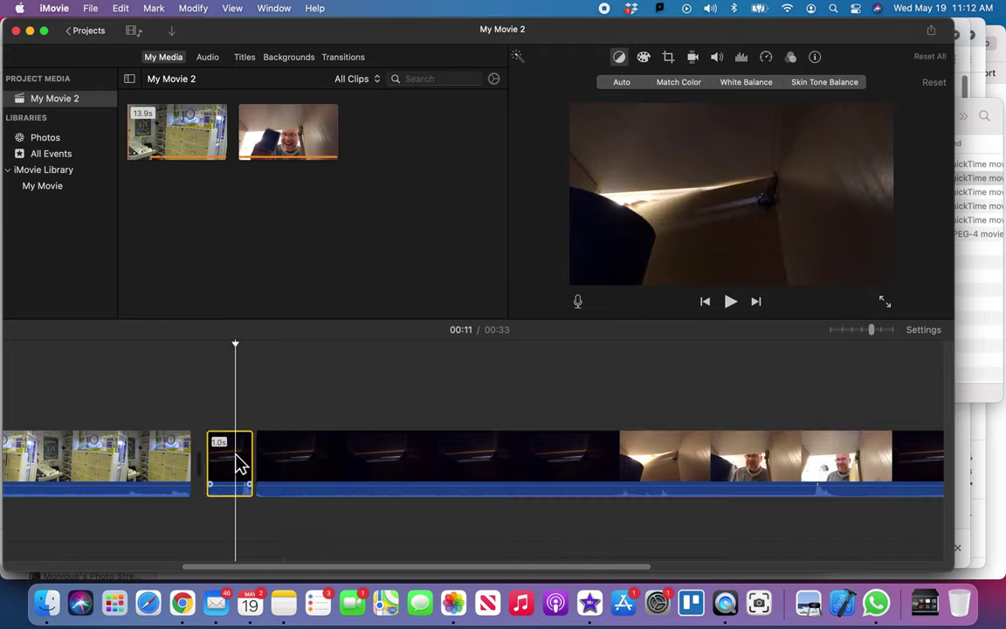
{"action": "key", "text": "Delete"}
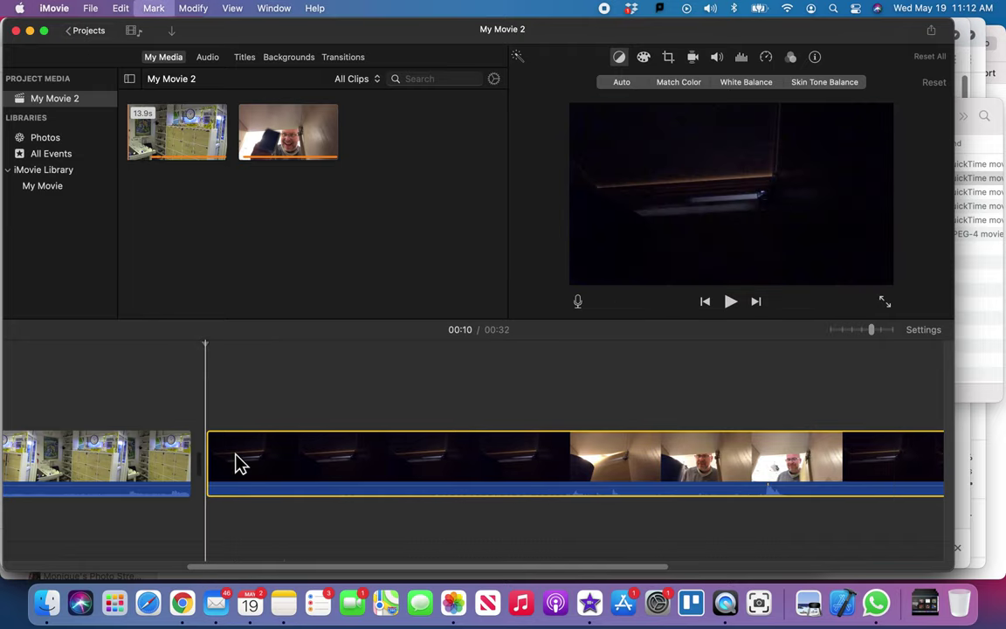
{"action": "key", "text": "super+z"}
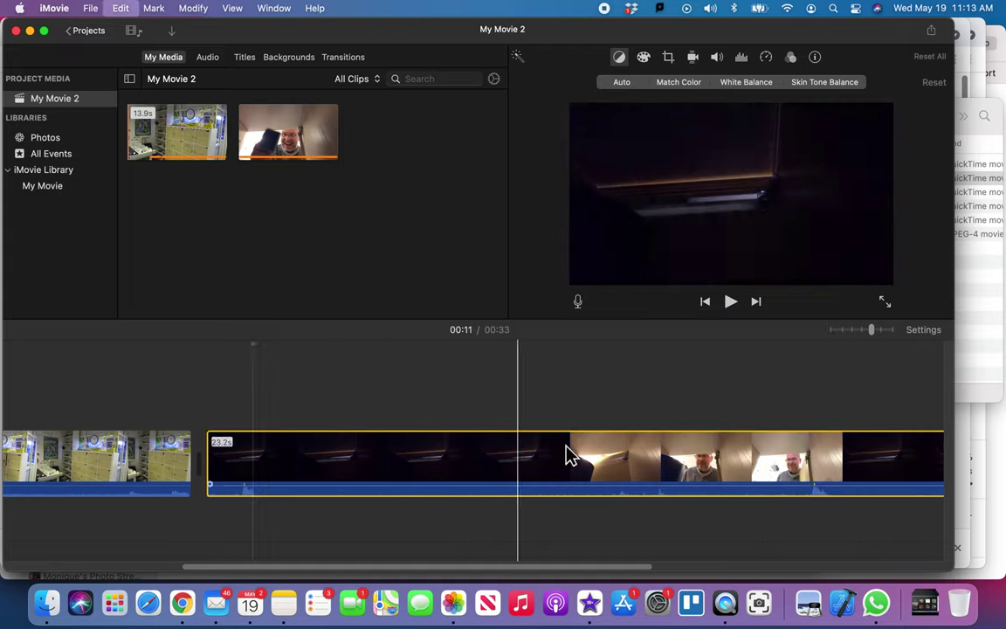
{"action": "scroll", "coordinate": [425, 462], "scroll_direction": "left", "scroll_amount": 10}
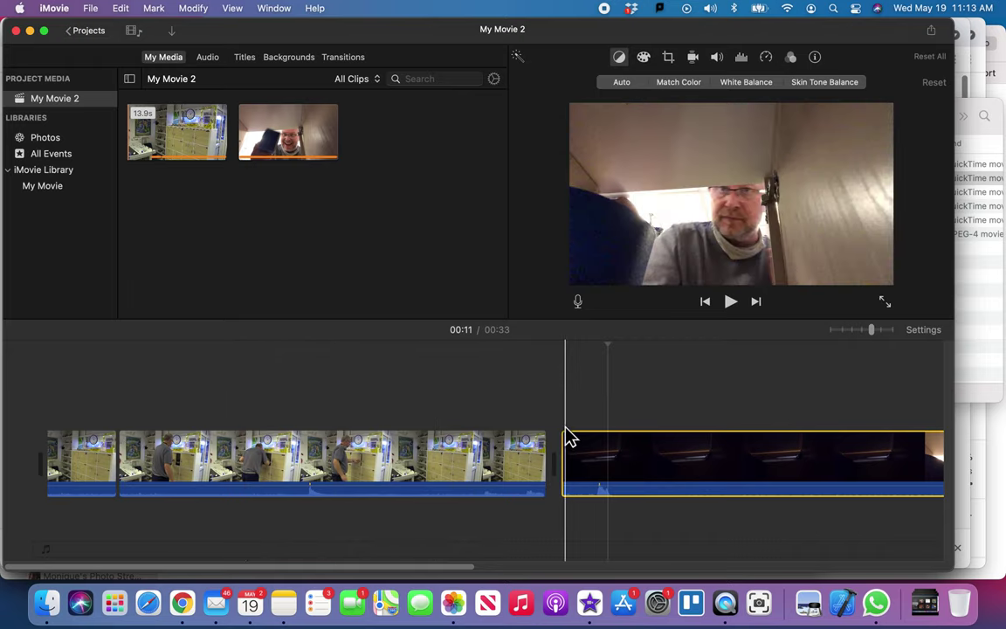
Step: Split the long dark clip at the playhead and delete the leftover 1.0s piece
{"action": "scroll", "coordinate": [567, 441], "scroll_direction": "right", "scroll_amount": 2}
{"action": "scroll", "coordinate": [588, 441], "scroll_direction": "right", "scroll_amount": 6}
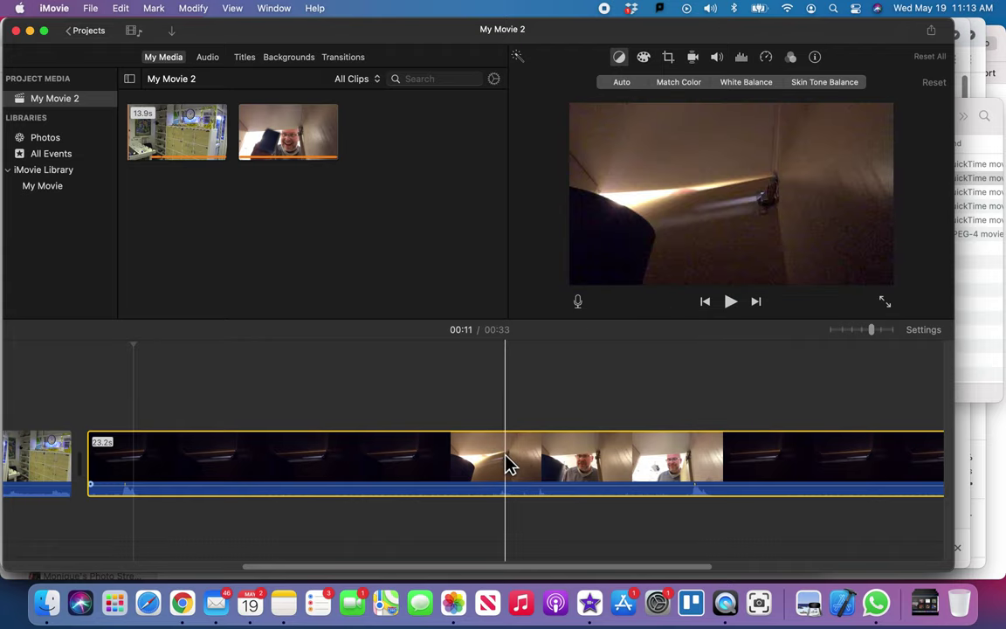
{"action": "right_click", "coordinate": [510, 464]}
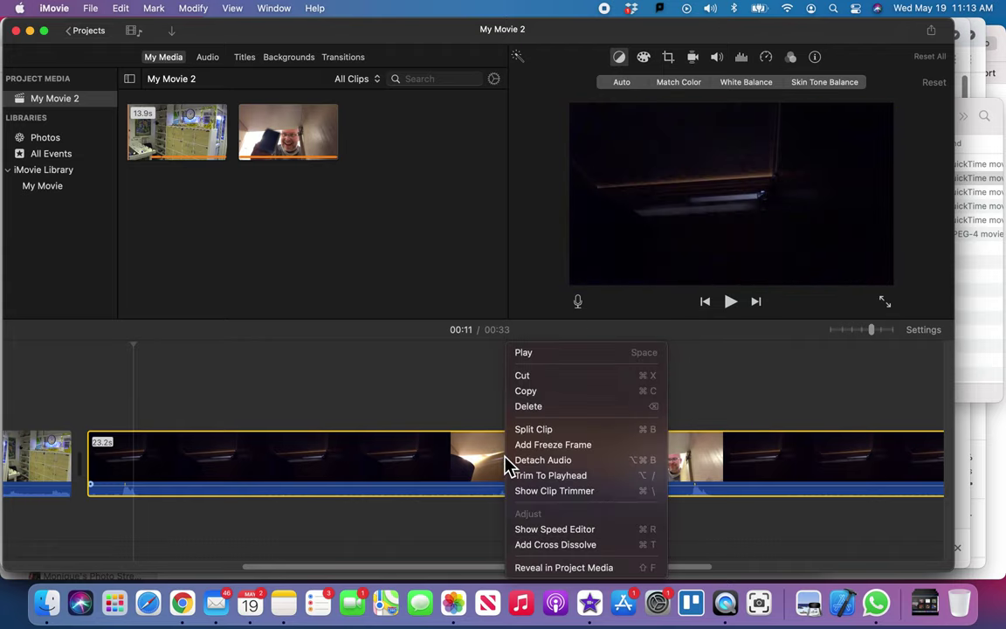
{"action": "left_click", "coordinate": [526, 439]}
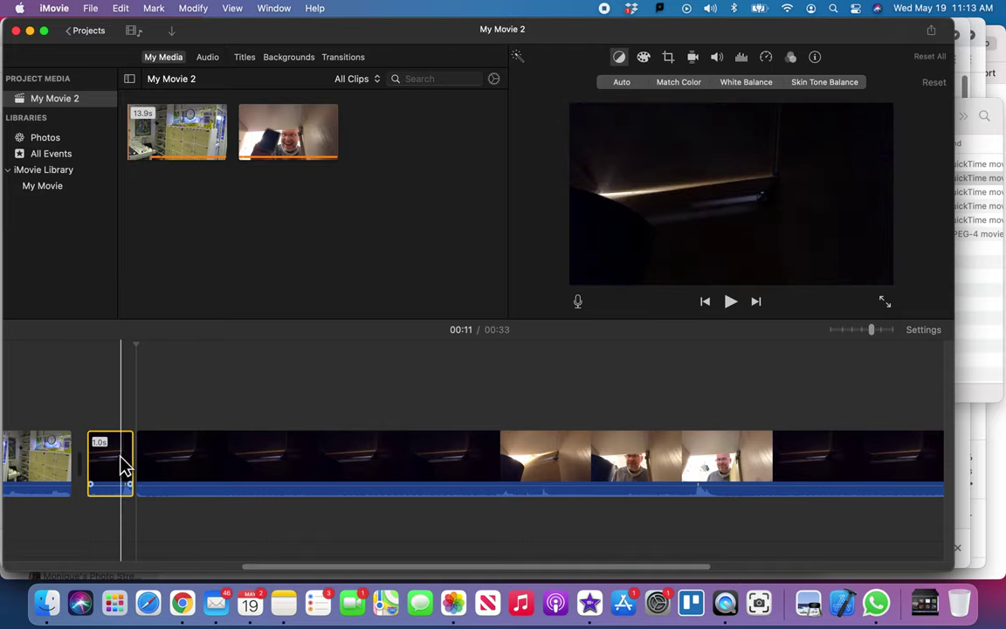
{"action": "key", "text": "Delete"}
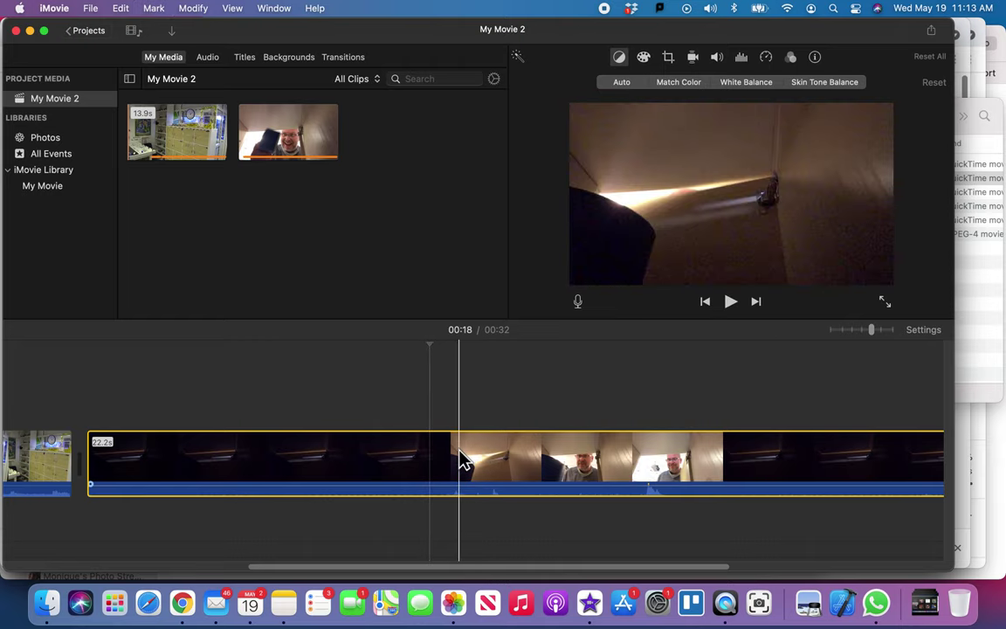
Step: Split the inside clip at 00:18, and undo a trial Detach Audio on the 14.8s clip
{"action": "right_click", "coordinate": [459, 453]}
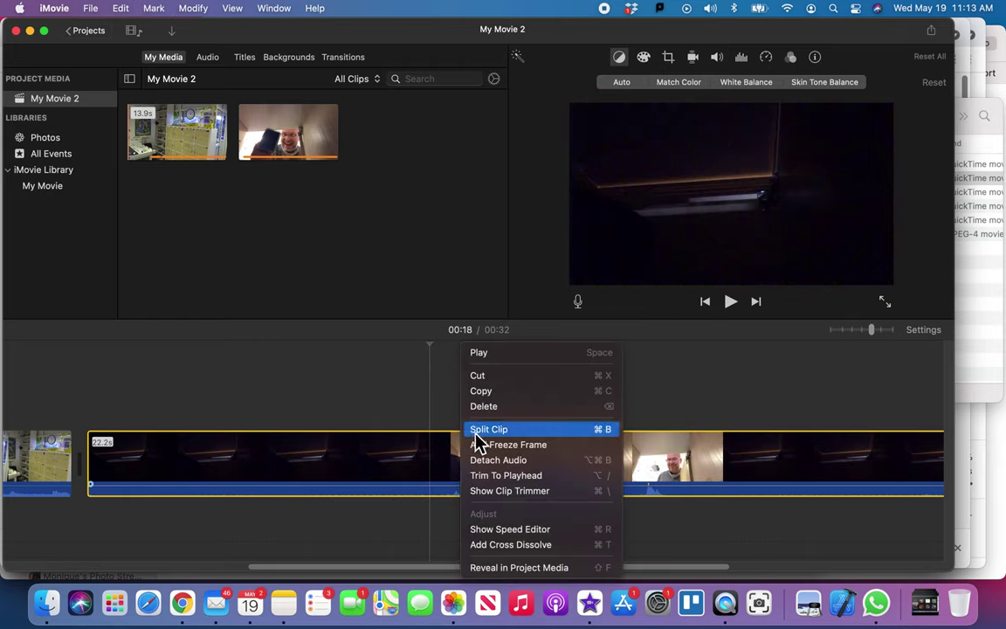
{"action": "left_click", "coordinate": [488, 429]}
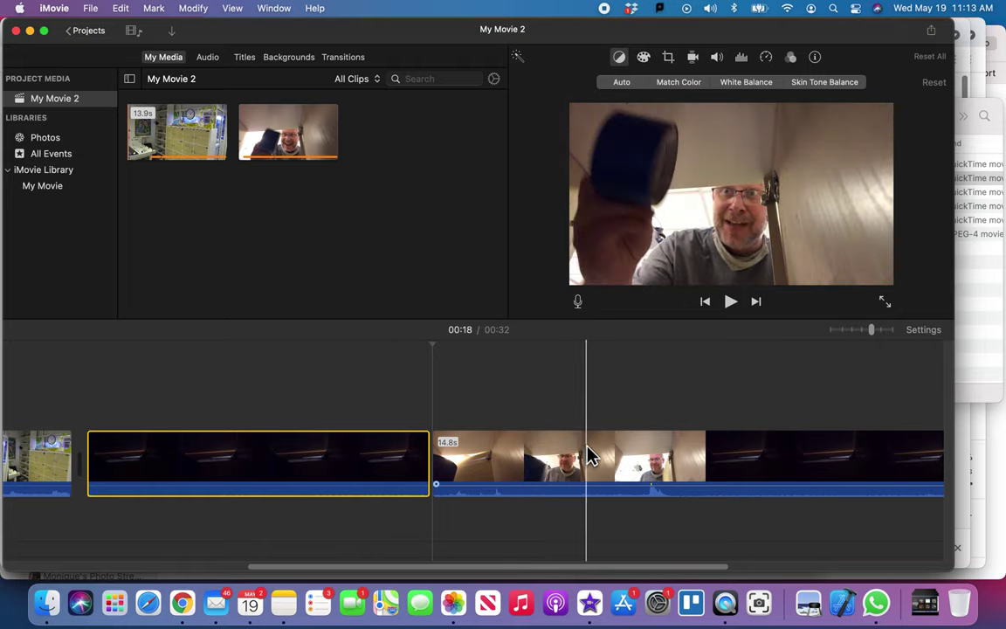
{"action": "right_click", "coordinate": [649, 458]}
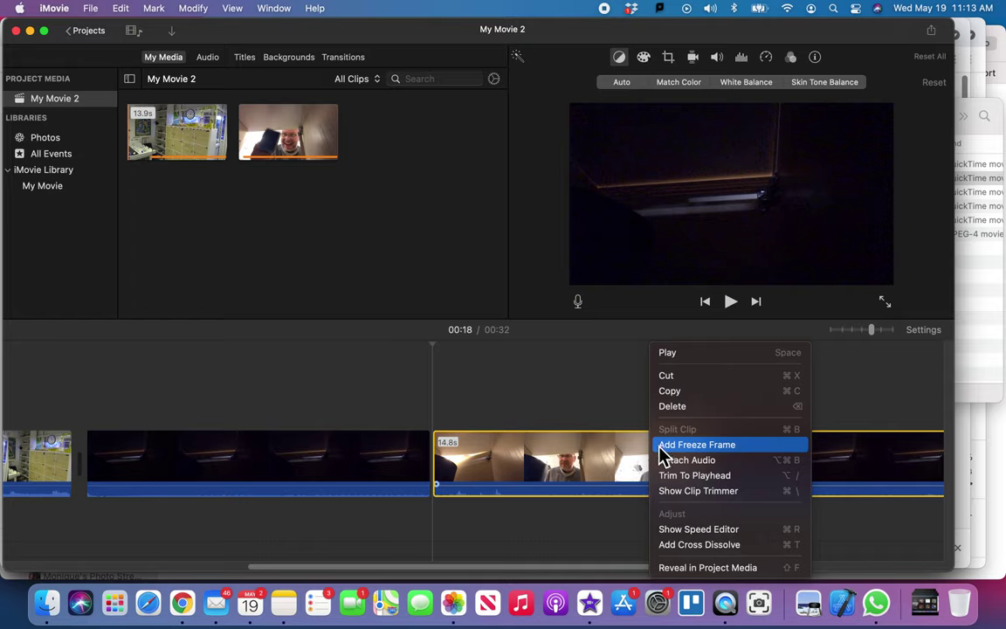
{"action": "left_click", "coordinate": [661, 459]}
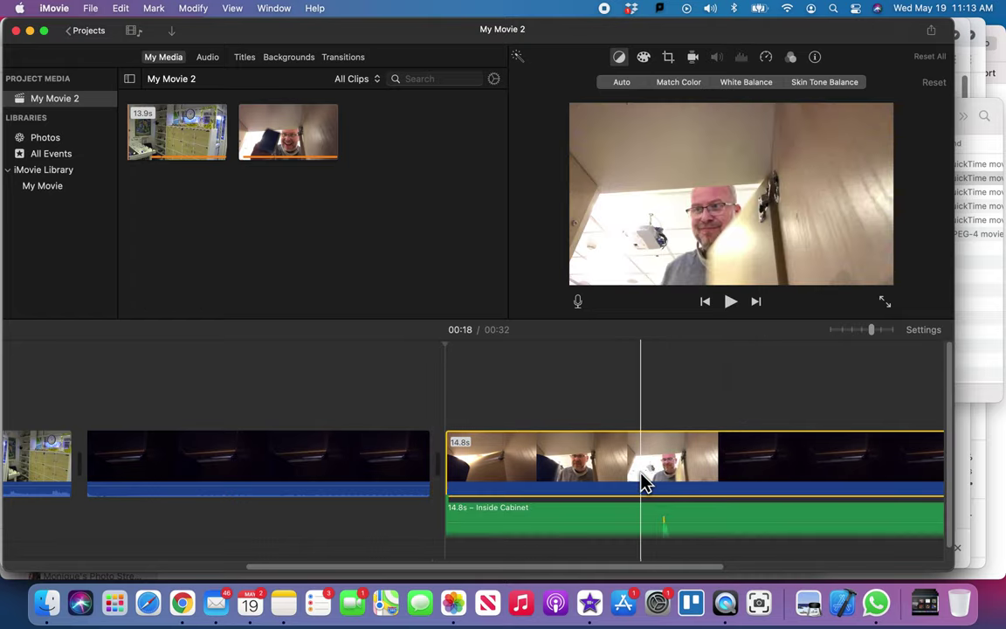
{"action": "key", "text": "super+z"}
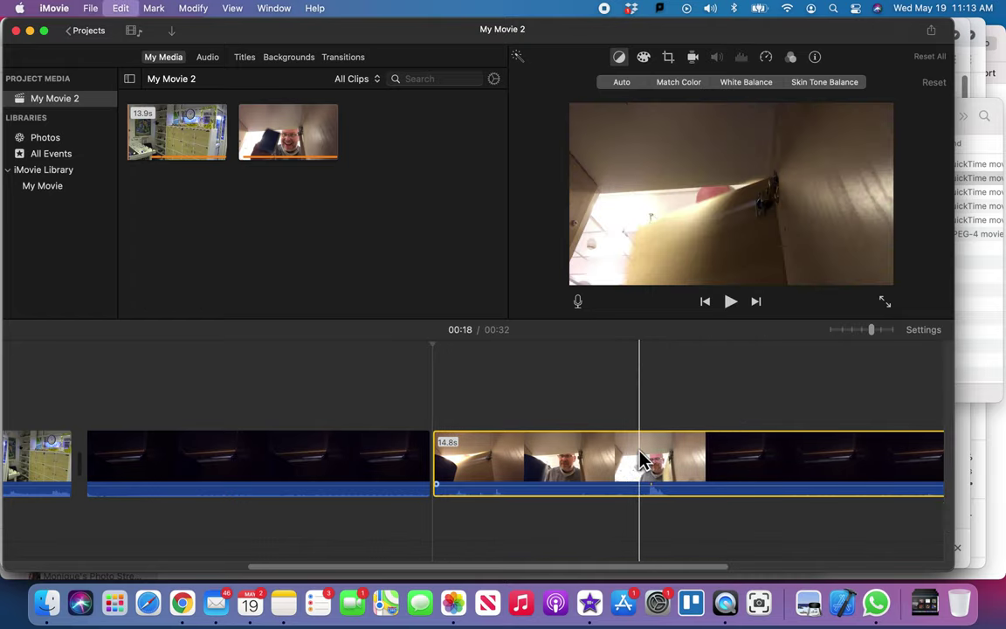
Step: Split the 14.8s clip at 00:22
{"action": "right_click", "coordinate": [643, 460]}
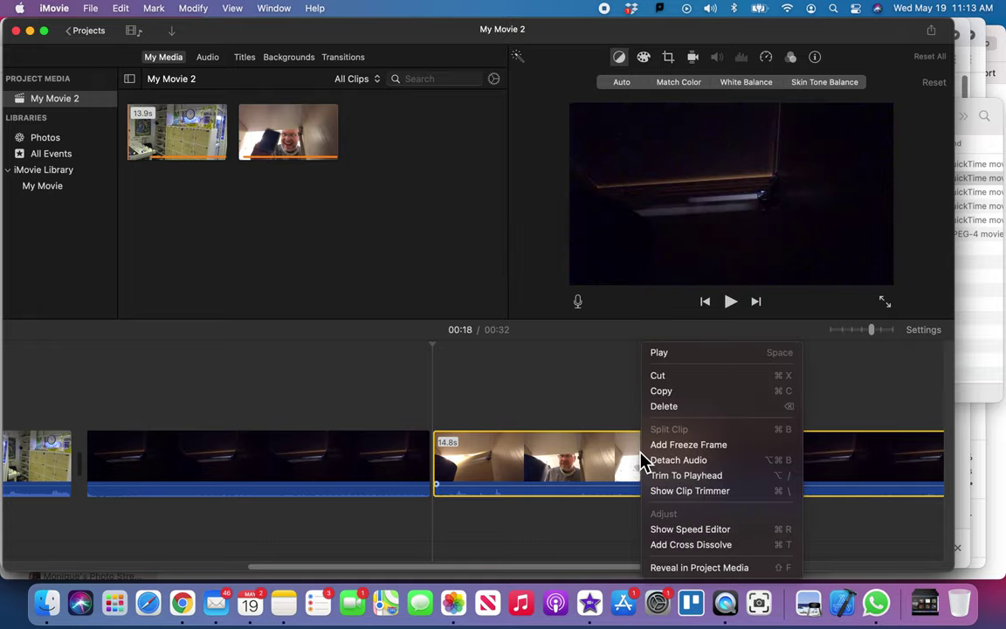
{"action": "left_click", "coordinate": [618, 468]}
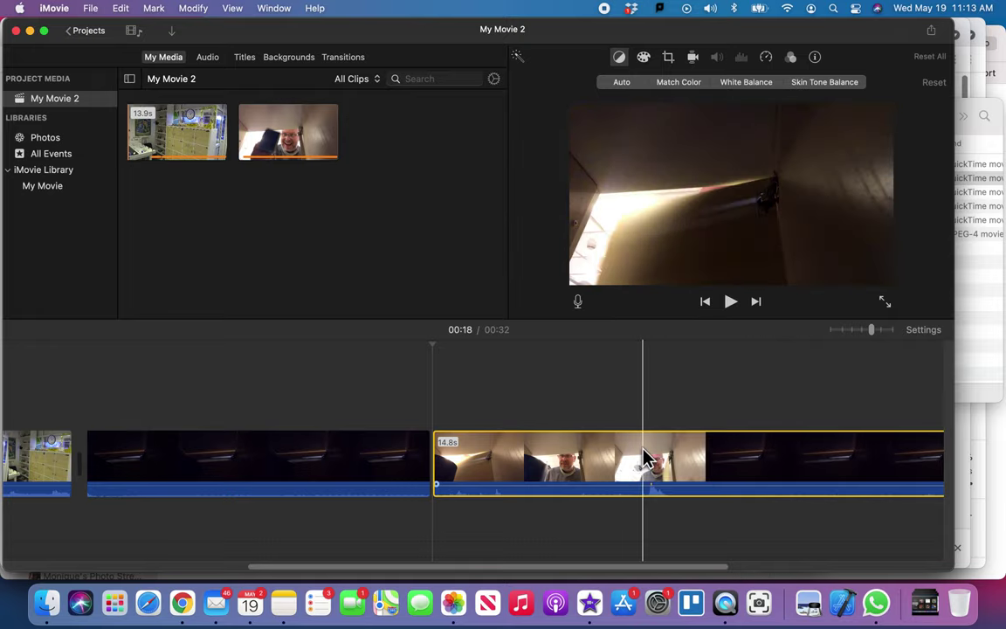
{"action": "right_click", "coordinate": [644, 456]}
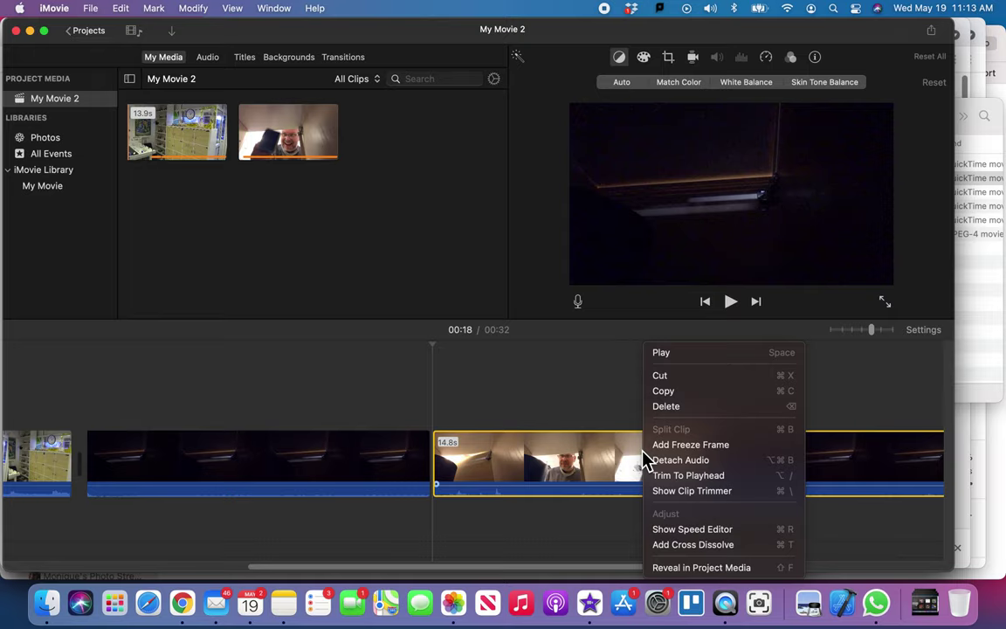
{"action": "left_click", "coordinate": [644, 460]}
{"action": "right_click", "coordinate": [645, 460]}
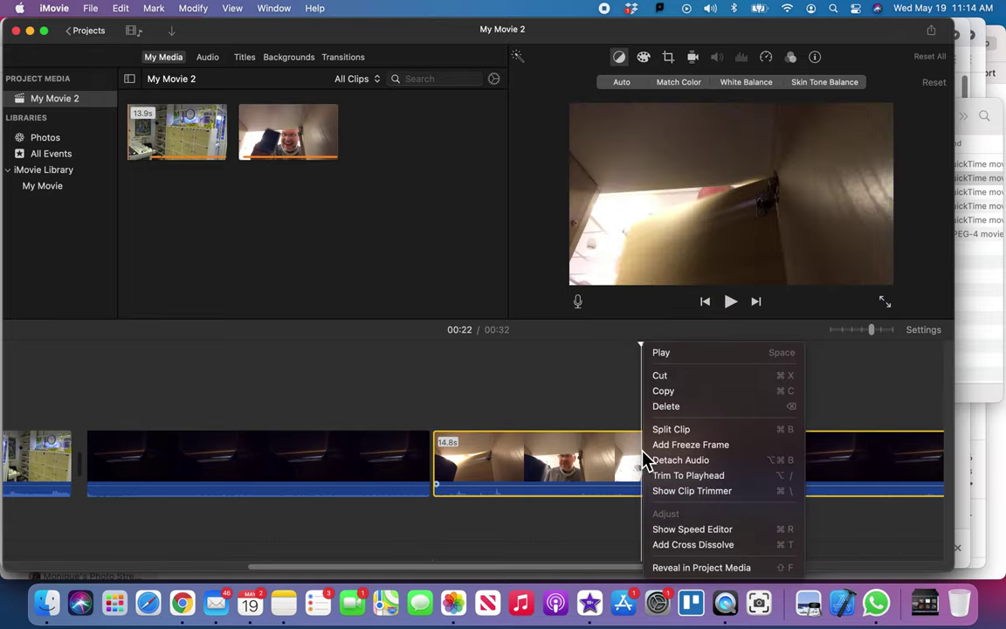
{"action": "left_click", "coordinate": [662, 433]}
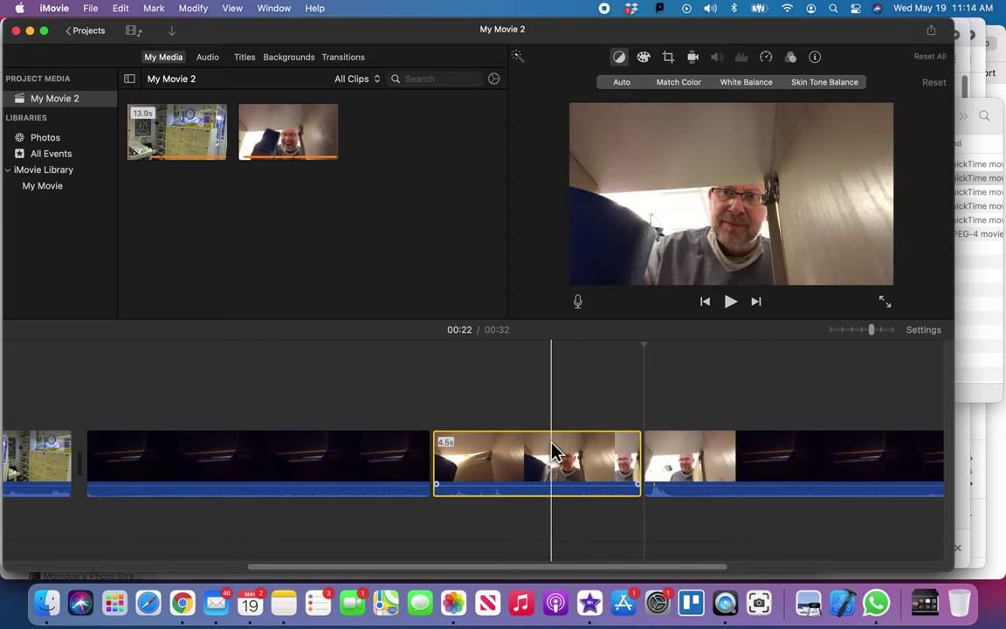
Step: Delete the dark 7.4s clip and the trailing 10.3s clip, leaving a 4.5s inside clip
{"action": "left_click", "coordinate": [367, 465]}
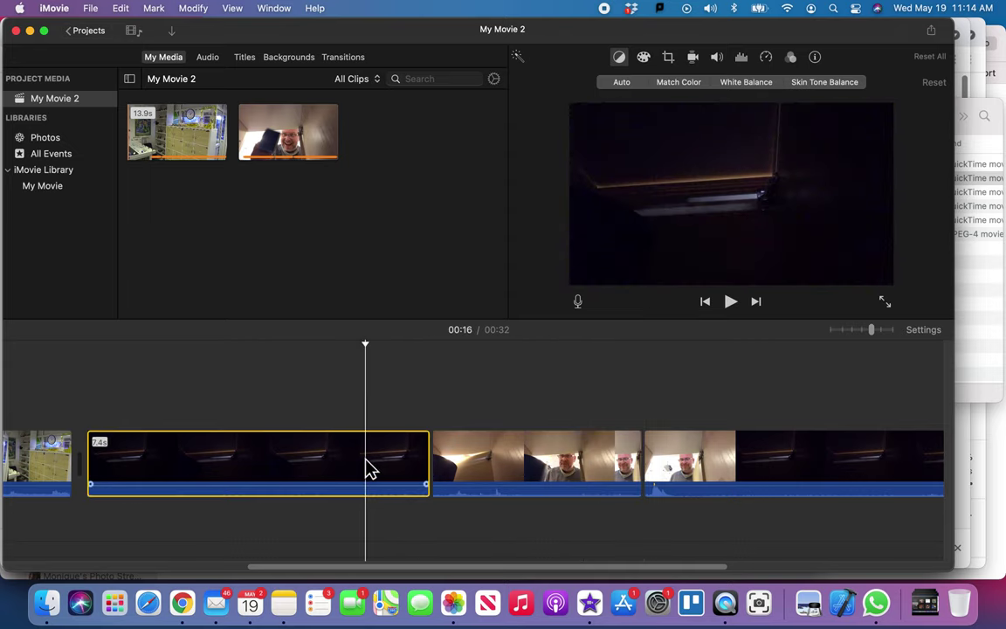
{"action": "key", "text": "Delete"}
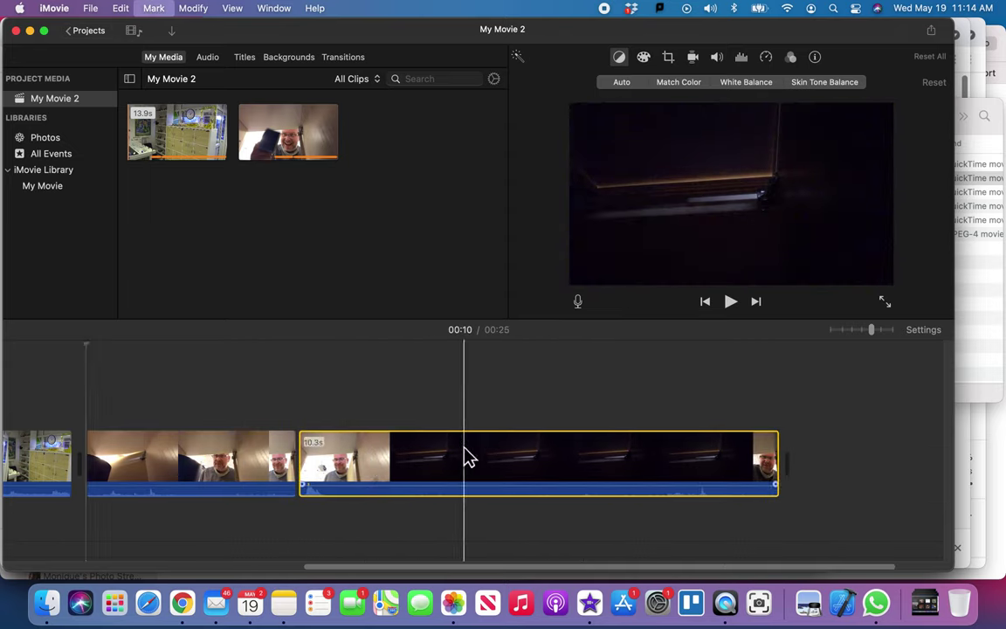
{"action": "key", "text": "Delete"}
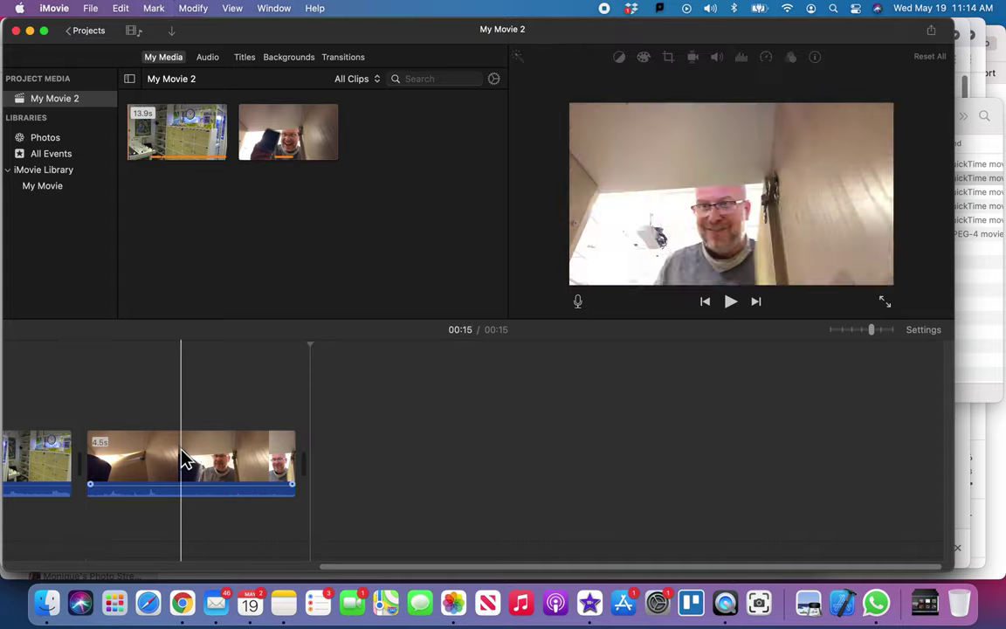
{"action": "scroll", "coordinate": [179, 461], "scroll_direction": "left", "scroll_amount": 5}
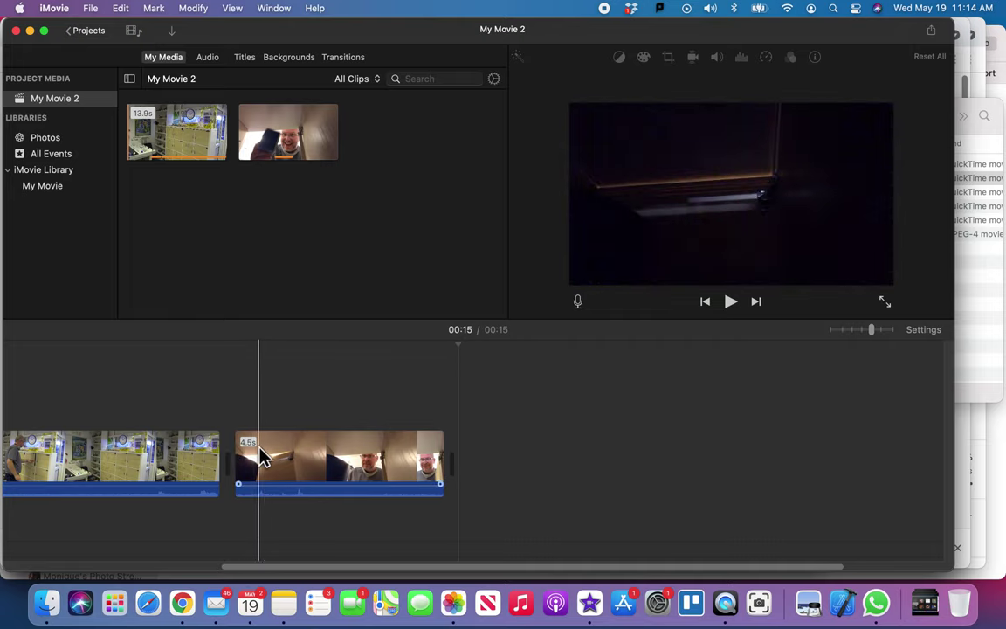
Step: Move the 4.5s inside clip into the outside footage after its first 1.5s, then preview it
{"action": "scroll", "coordinate": [284, 457], "scroll_direction": "left", "scroll_amount": 5}
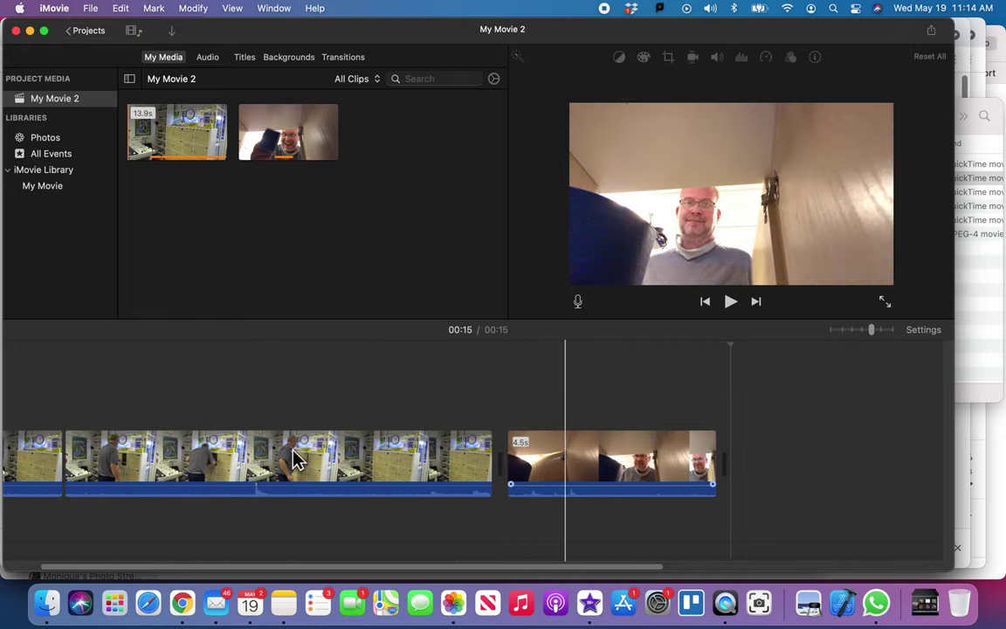
{"action": "scroll", "coordinate": [297, 458], "scroll_direction": "left", "scroll_amount": 1}
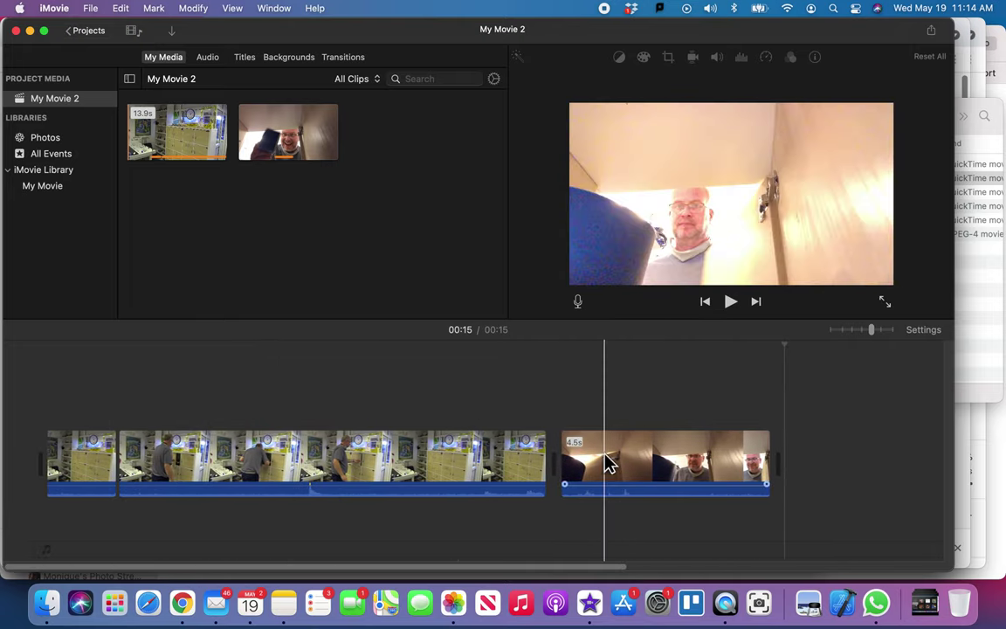
{"action": "left_click_drag", "start_coordinate": [609, 463], "coordinate": [164, 465]}
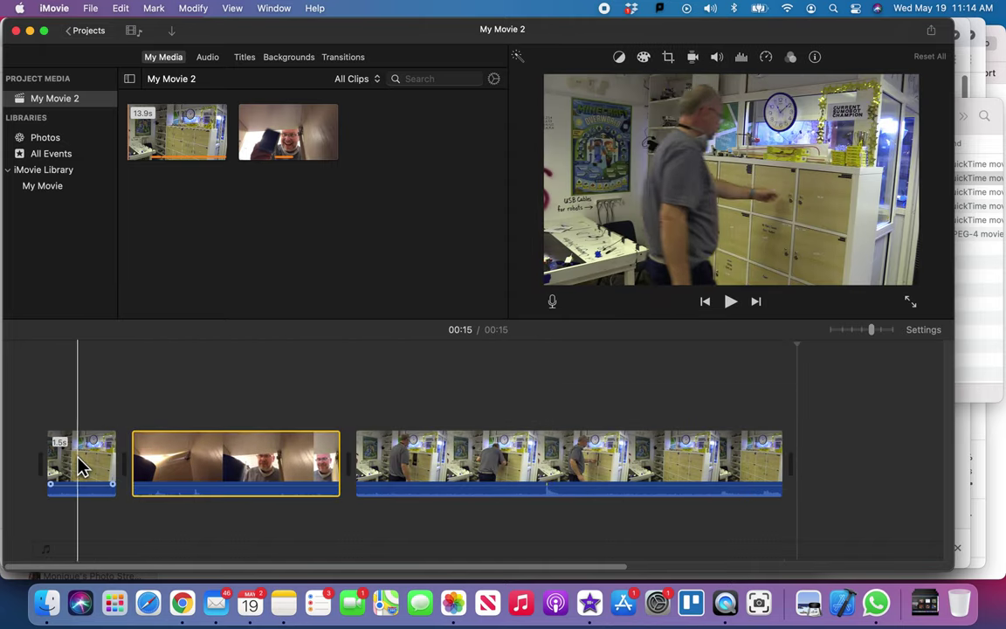
{"action": "key", "text": "space"}
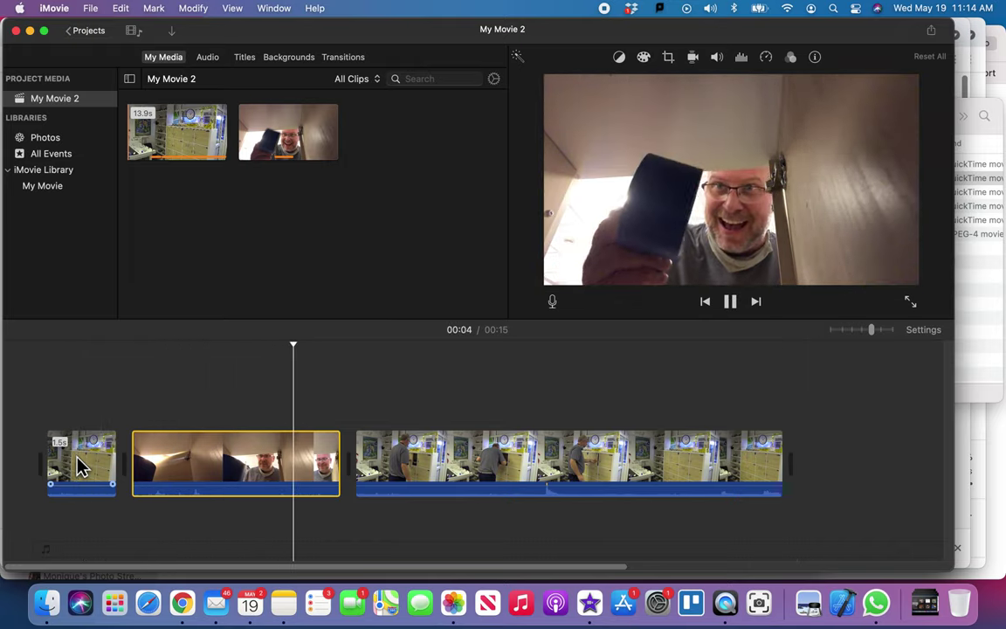
{"action": "key", "text": "space"}
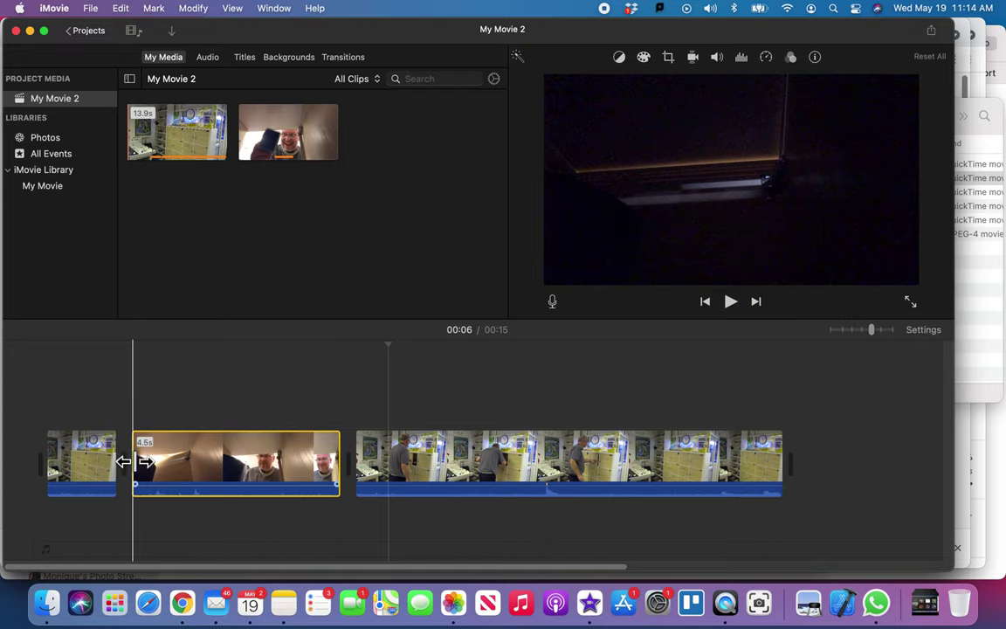
Step: Trim the starts of the inside-cabinet clip and the last outside clip, then preview
{"action": "left_click_drag", "start_coordinate": [134, 462], "coordinate": [140, 461]}
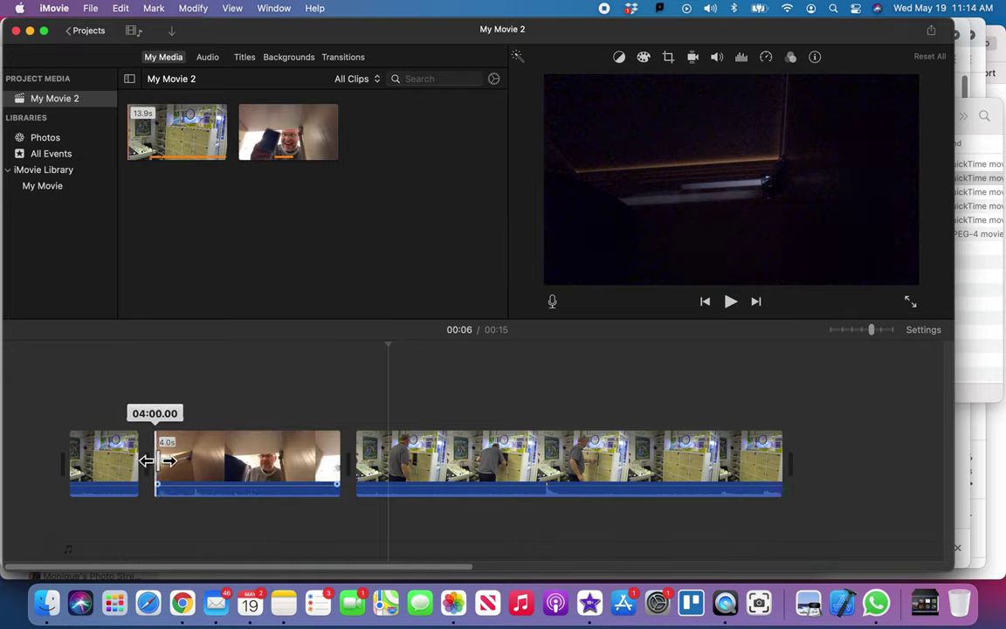
{"action": "left_click_drag", "start_coordinate": [161, 461], "coordinate": [165, 461]}
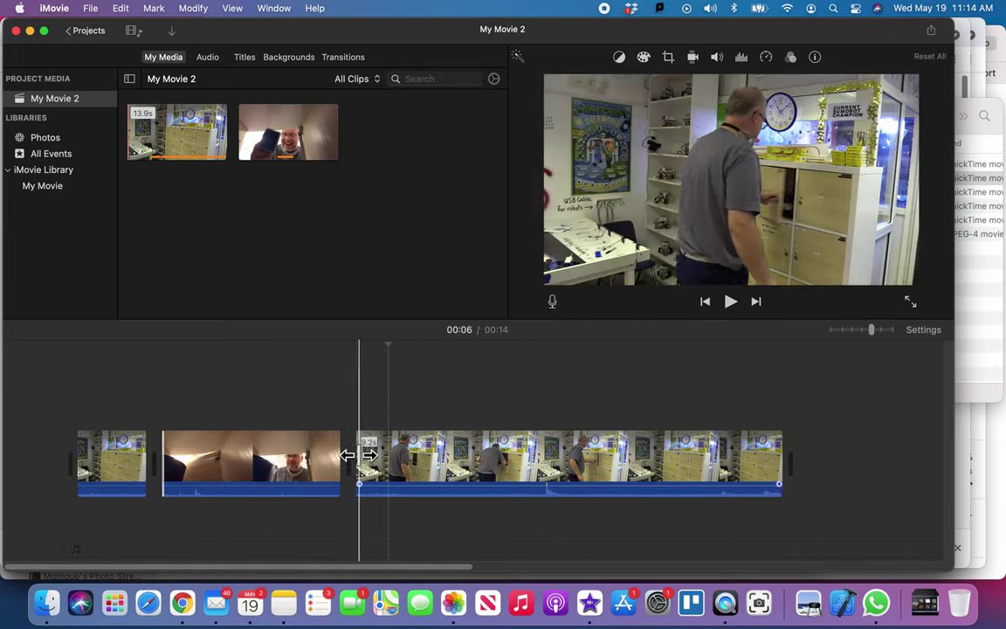
{"action": "left_click_drag", "start_coordinate": [377, 454], "coordinate": [534, 458]}
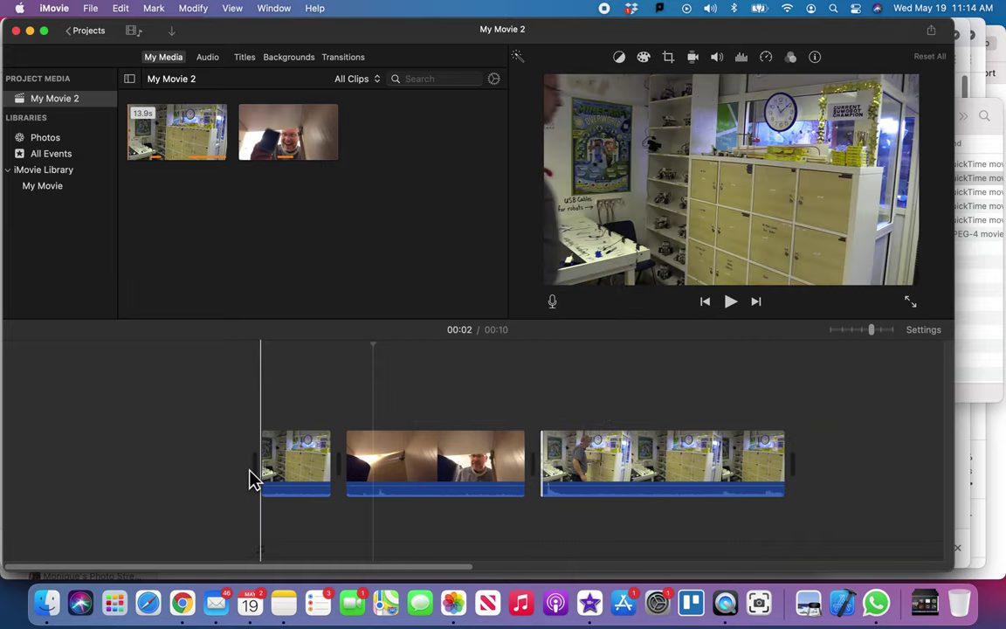
{"action": "key", "text": "space"}
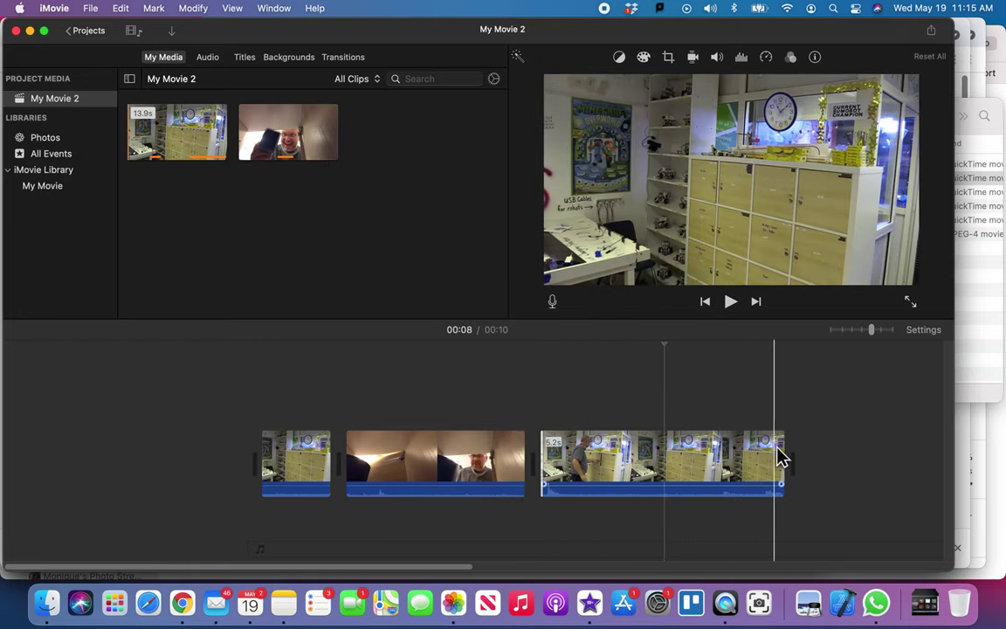
Step: Shorten the end of the closing outside clip and play the 7-second movie
{"action": "left_click_drag", "start_coordinate": [776, 453], "coordinate": [642, 466]}
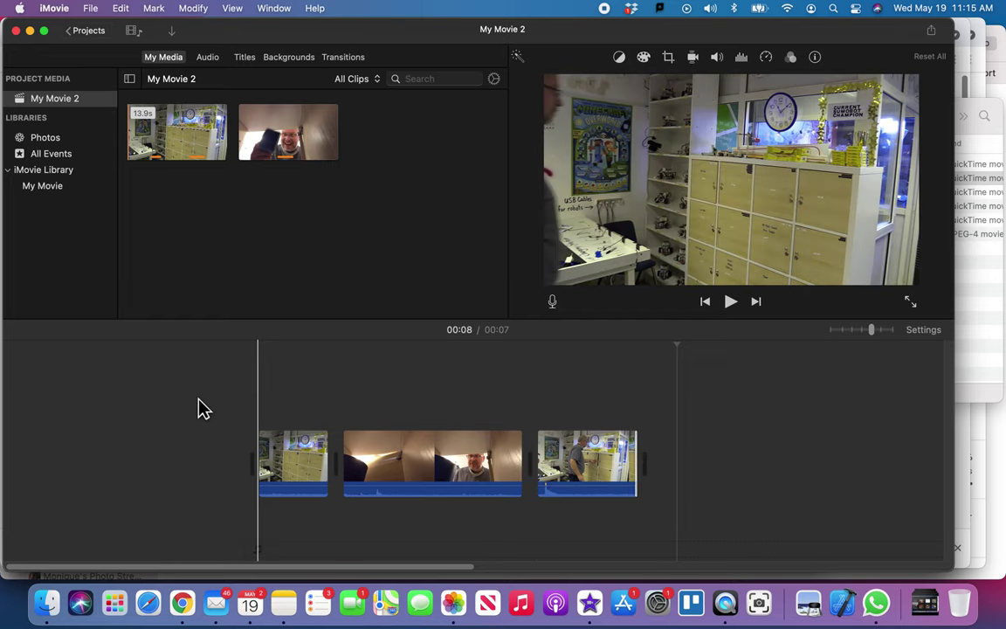
{"action": "key", "text": "space"}
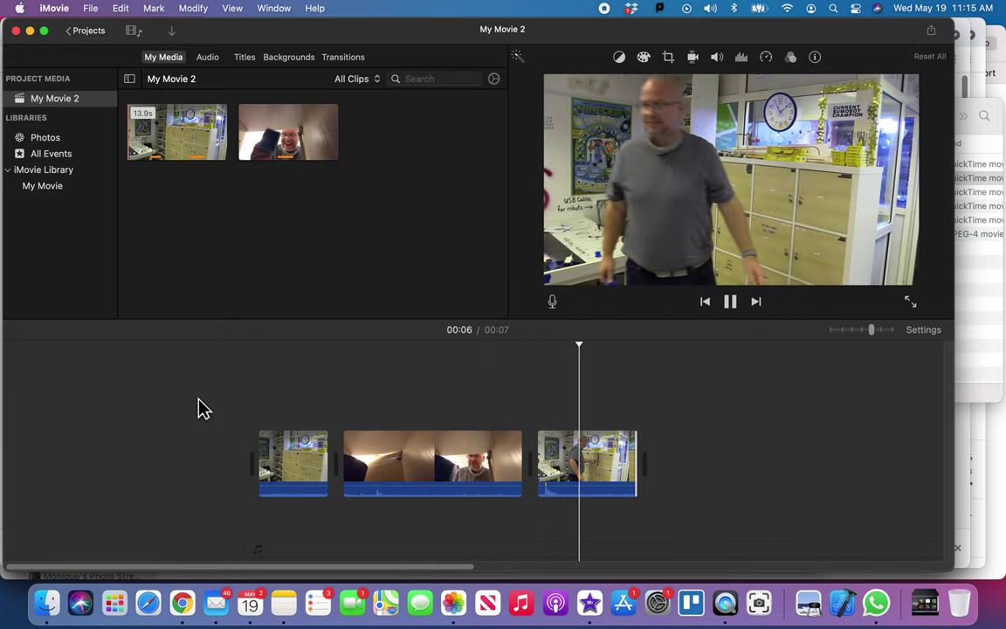
{"action": "key", "text": "space"}
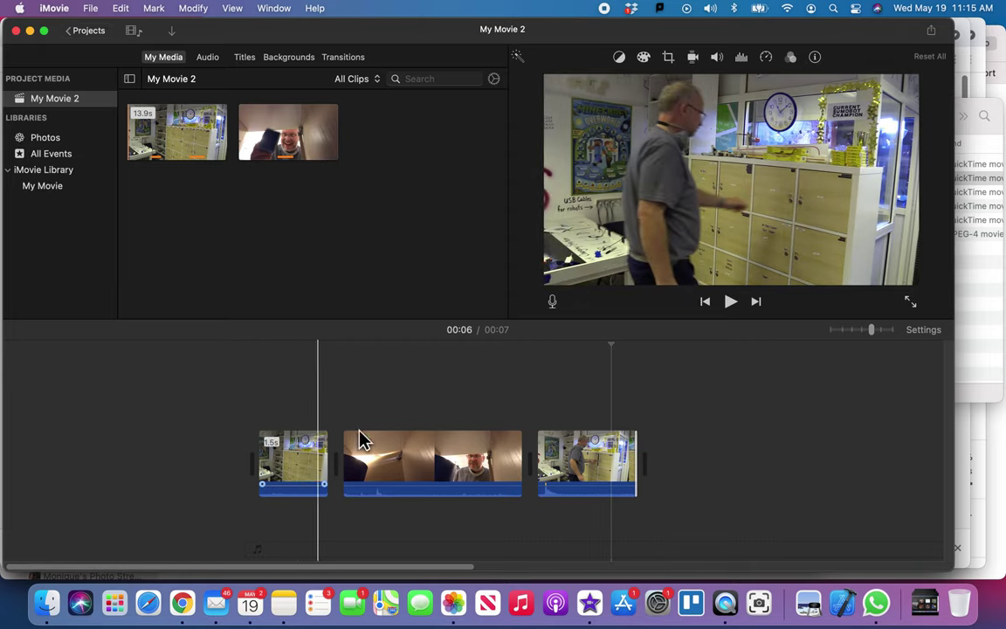
Step: Select both outside-cabinet clips, open the adjustment settings, and play the movie to check audio
{"action": "left_click", "coordinate": [304, 489]}
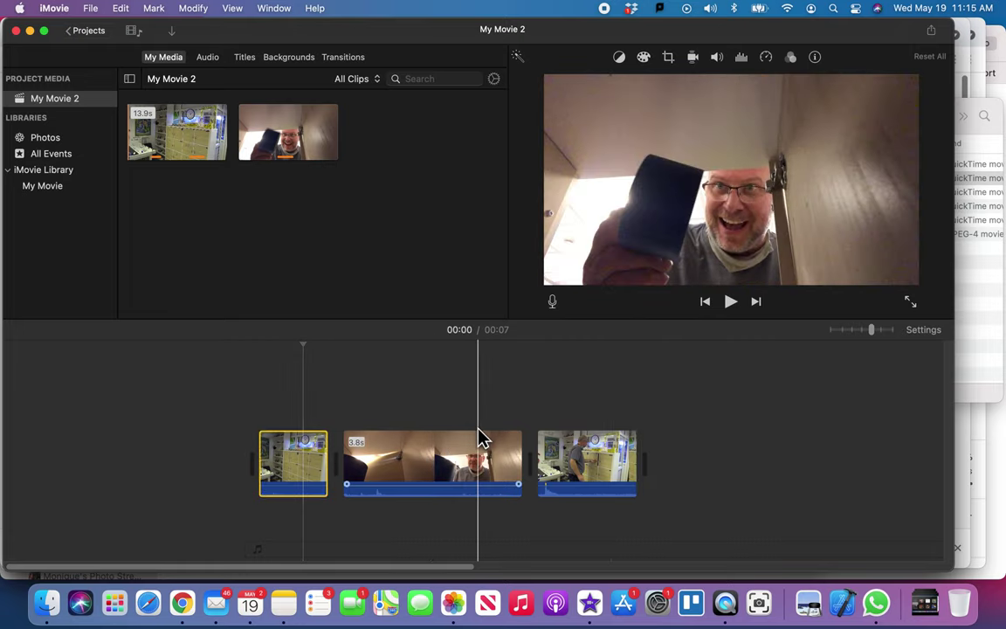
{"action": "left_click", "coordinate": [579, 449], "text": "super"}
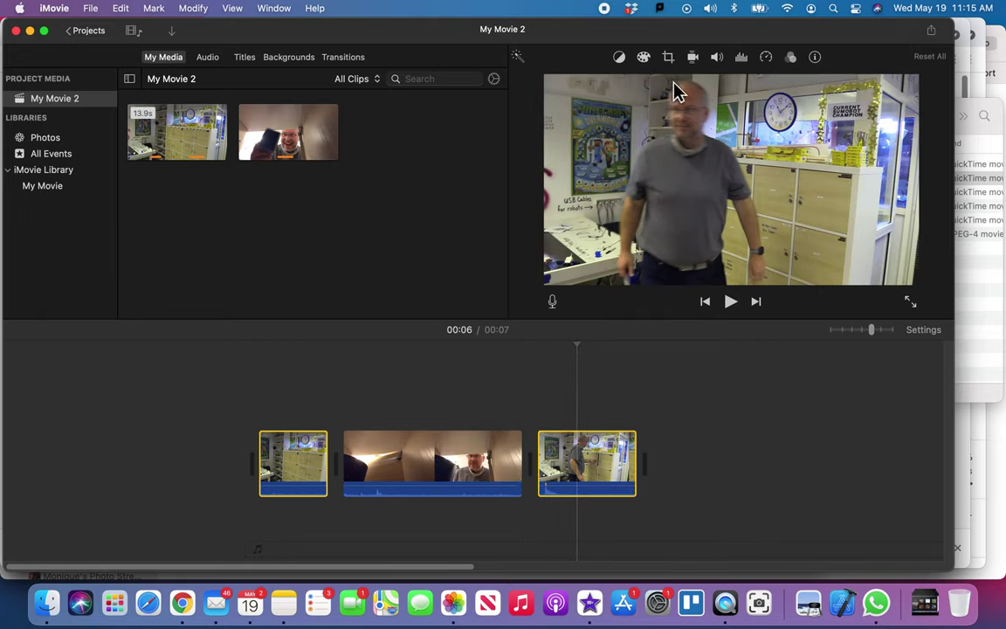
{"action": "left_click", "coordinate": [693, 59]}
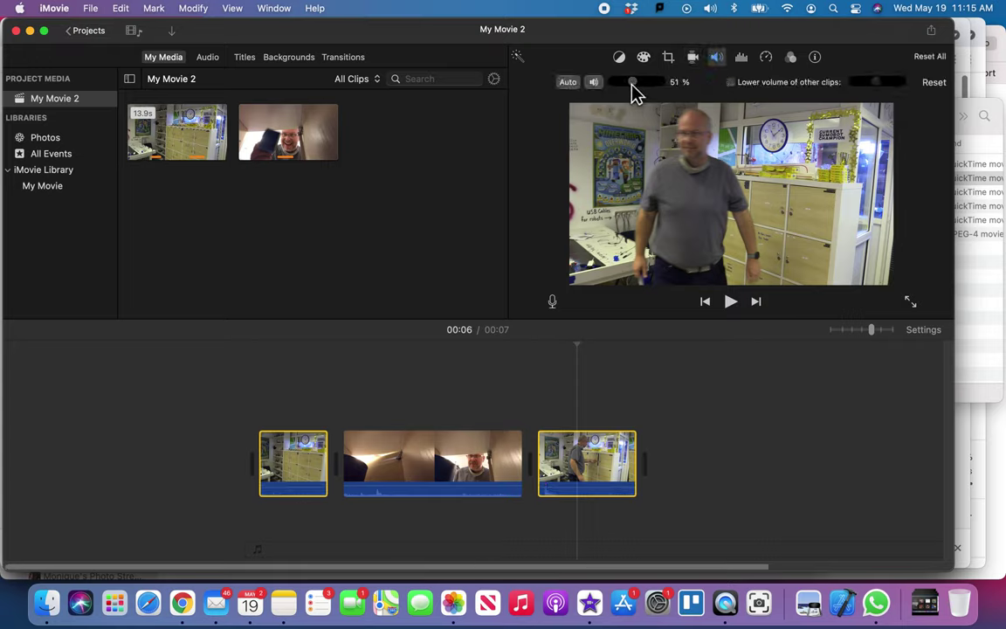
{"action": "left_click", "coordinate": [246, 414]}
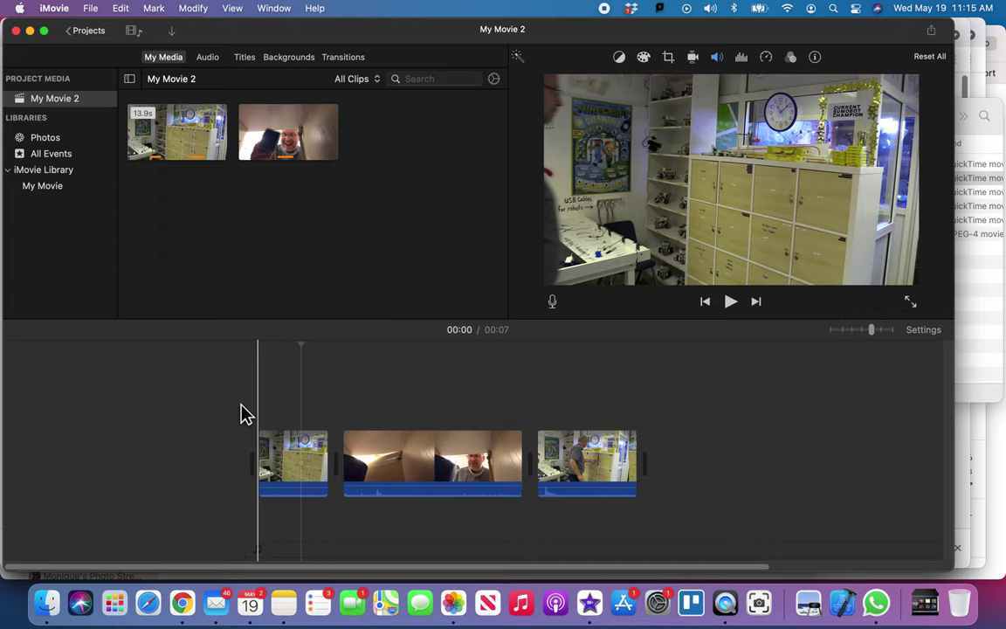
{"action": "key", "text": "space"}
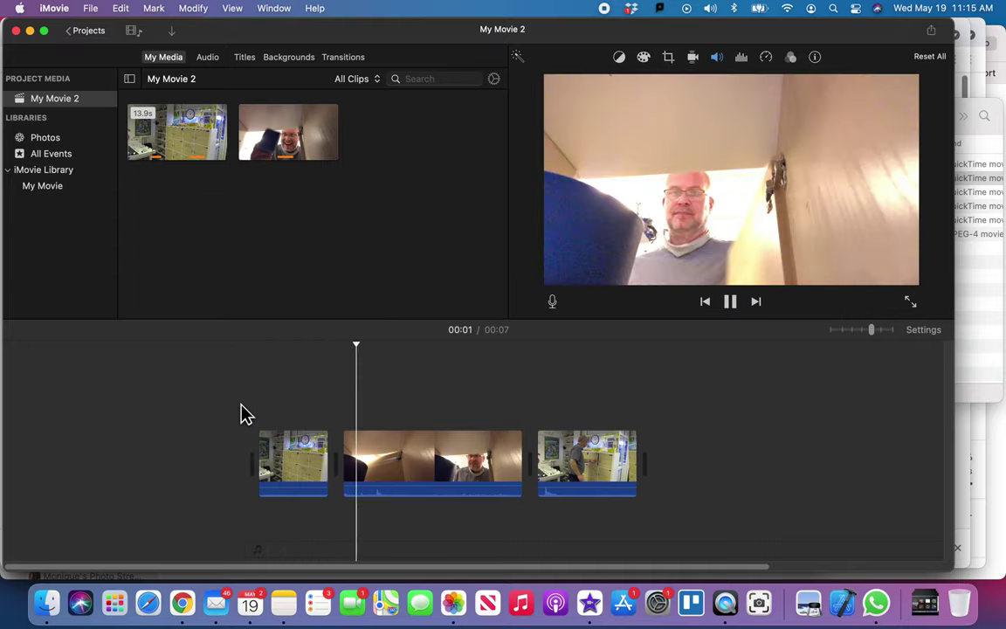
Step: Lower both outside-cabinet clips' volume to 30% and play the movie from the start
{"action": "left_click", "coordinate": [289, 447]}
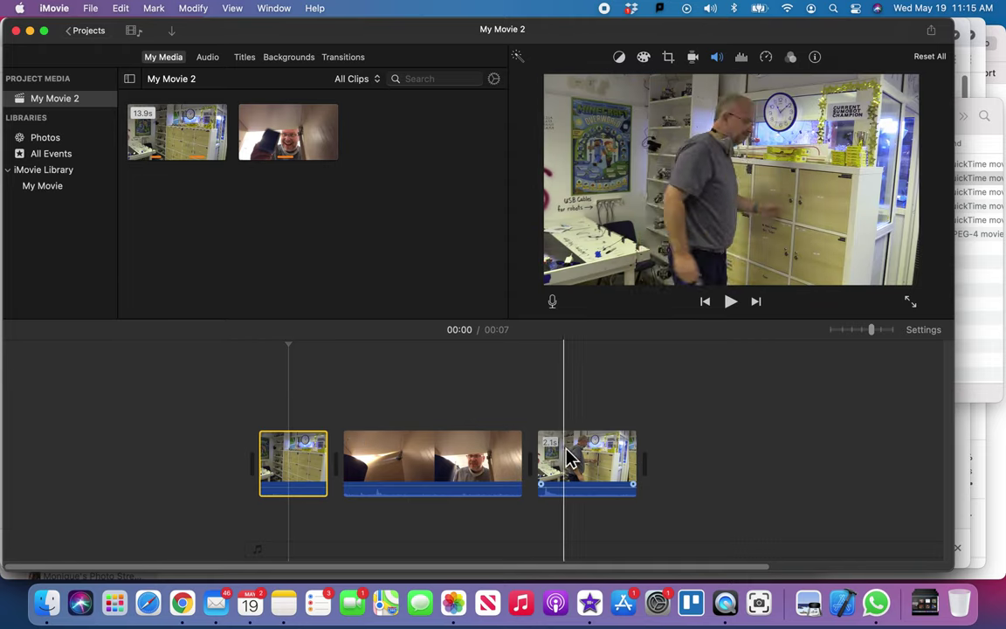
{"action": "left_click", "coordinate": [571, 459], "text": "super"}
{"action": "left_click", "coordinate": [716, 58]}
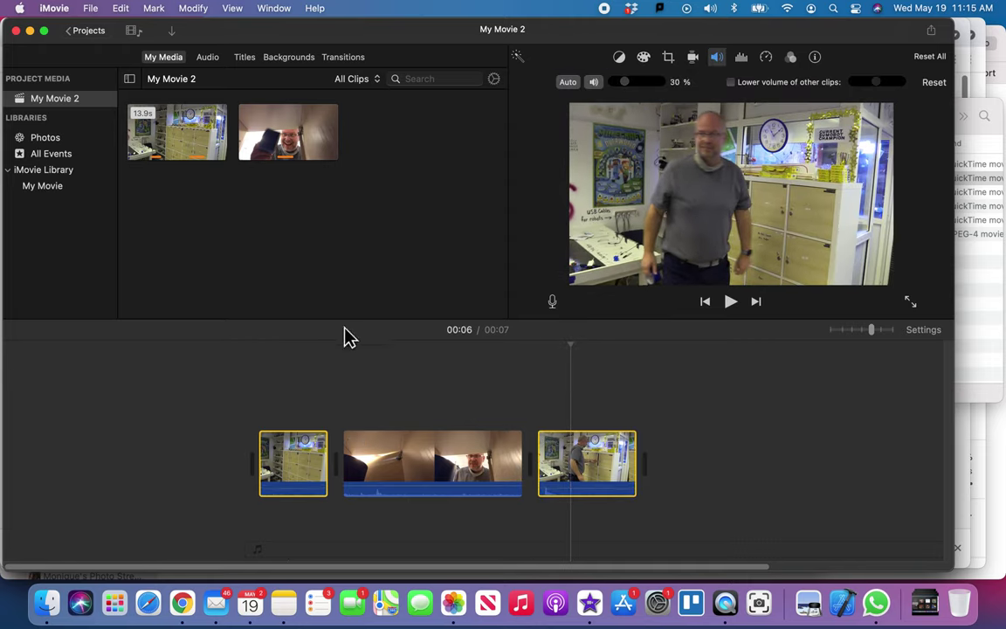
{"action": "left_click", "coordinate": [229, 375]}
{"action": "key", "text": "space"}
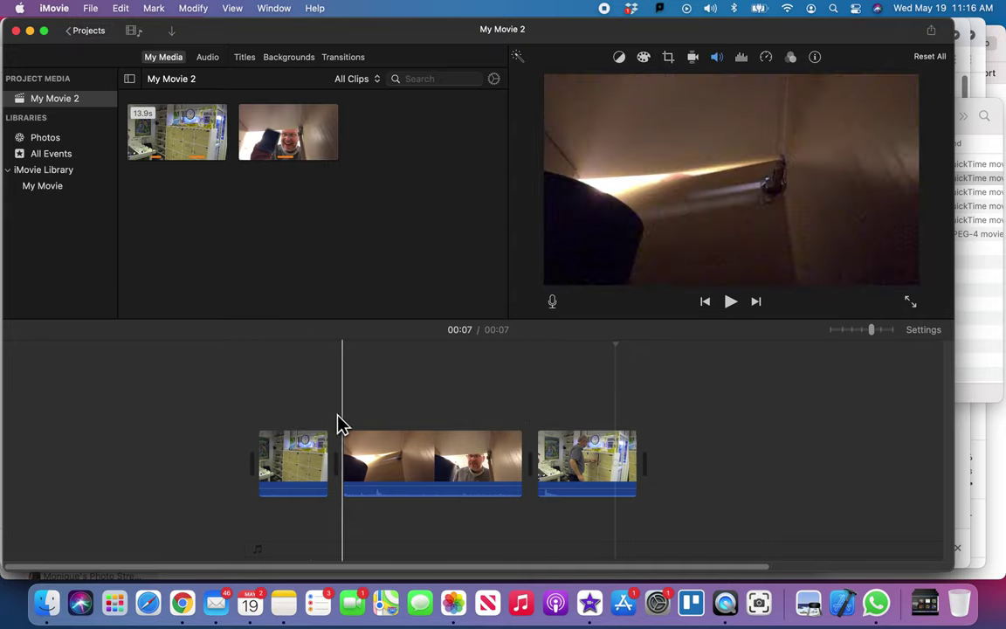
Step: Play the movie briefly, then zoom the timeline in and scroll to the first outside-to-inside cut
{"action": "key", "text": "space"}
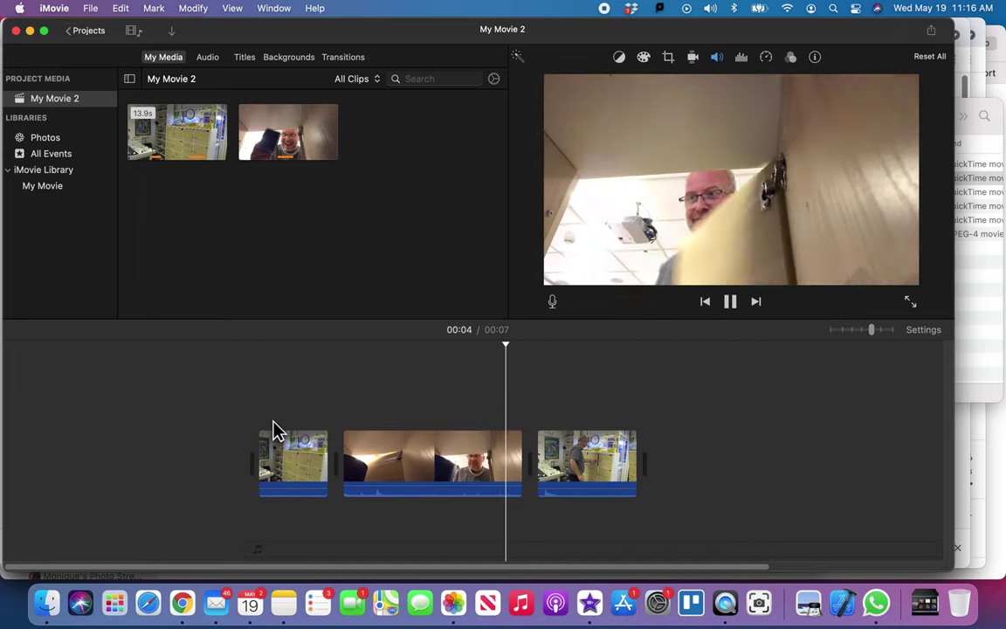
{"action": "key", "text": "space"}
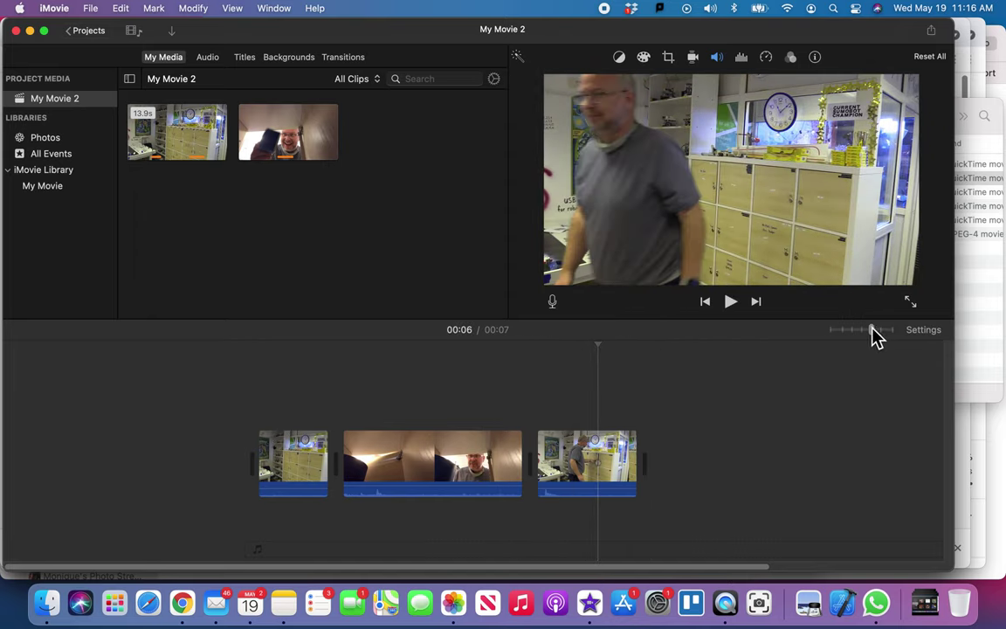
{"action": "left_click_drag", "start_coordinate": [882, 331], "coordinate": [891, 330]}
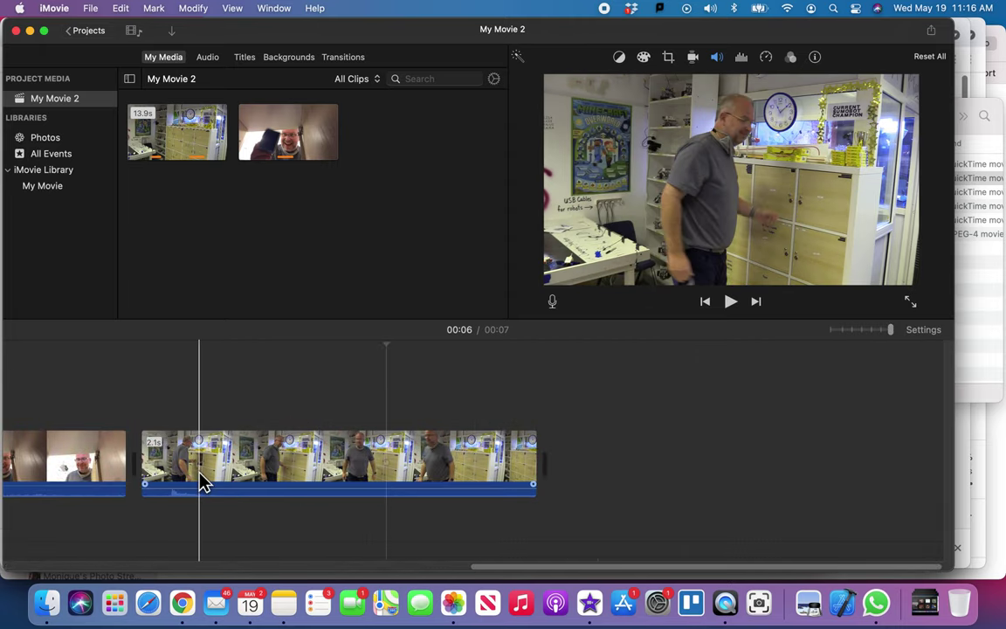
{"action": "scroll", "coordinate": [202, 483], "scroll_direction": "left", "scroll_amount": 3}
{"action": "scroll", "coordinate": [201, 483], "scroll_direction": "left", "scroll_amount": 1}
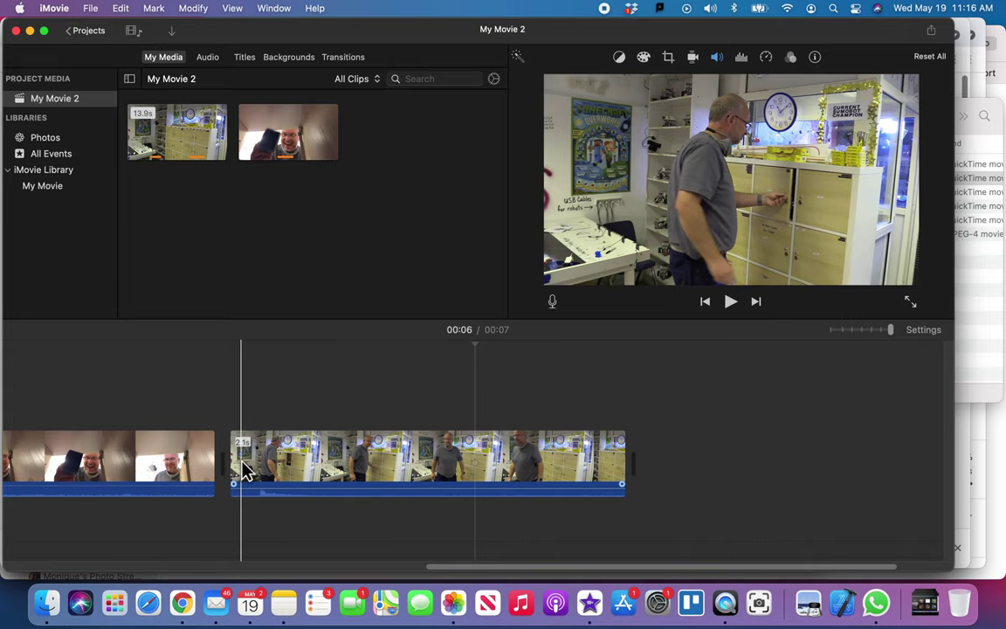
{"action": "scroll", "coordinate": [253, 472], "scroll_direction": "left", "scroll_amount": 10}
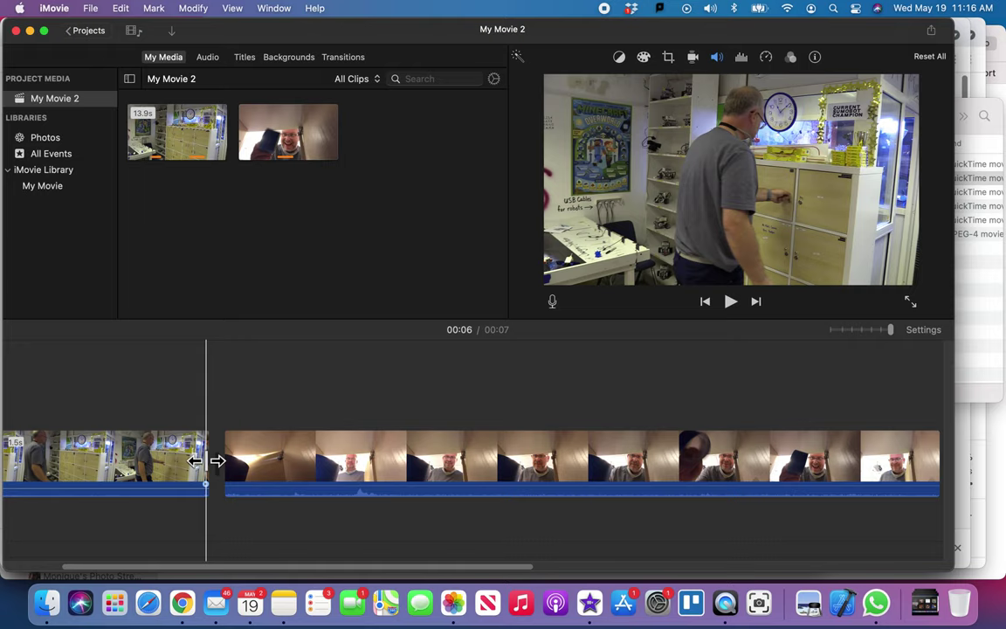
Step: Lengthen the opening outside-cabinet clip by dragging its right edge further right
{"action": "left_click_drag", "start_coordinate": [206, 461], "coordinate": [276, 453]}
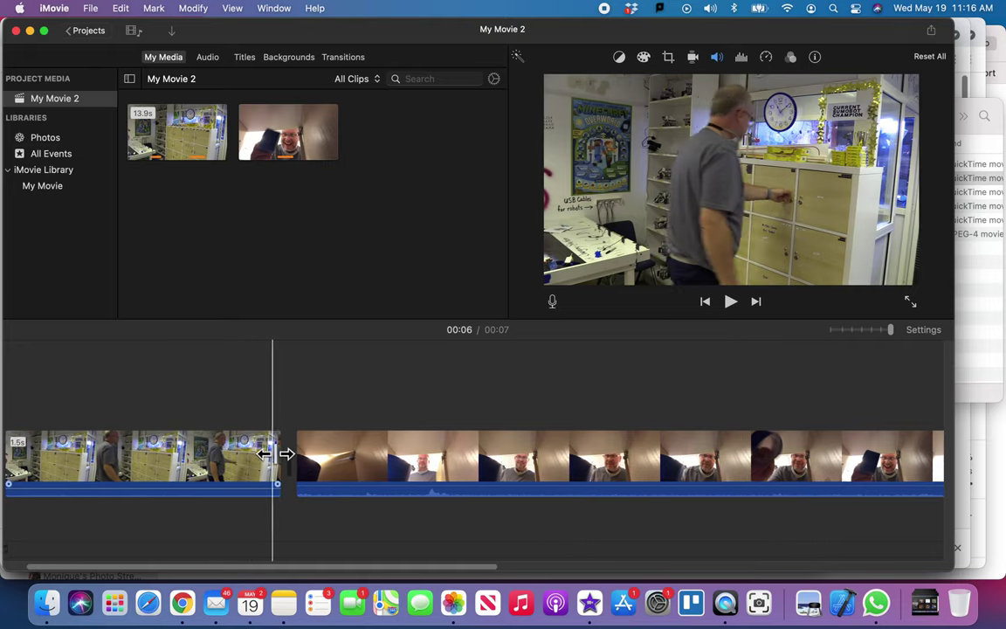
{"action": "left_click", "coordinate": [259, 466]}
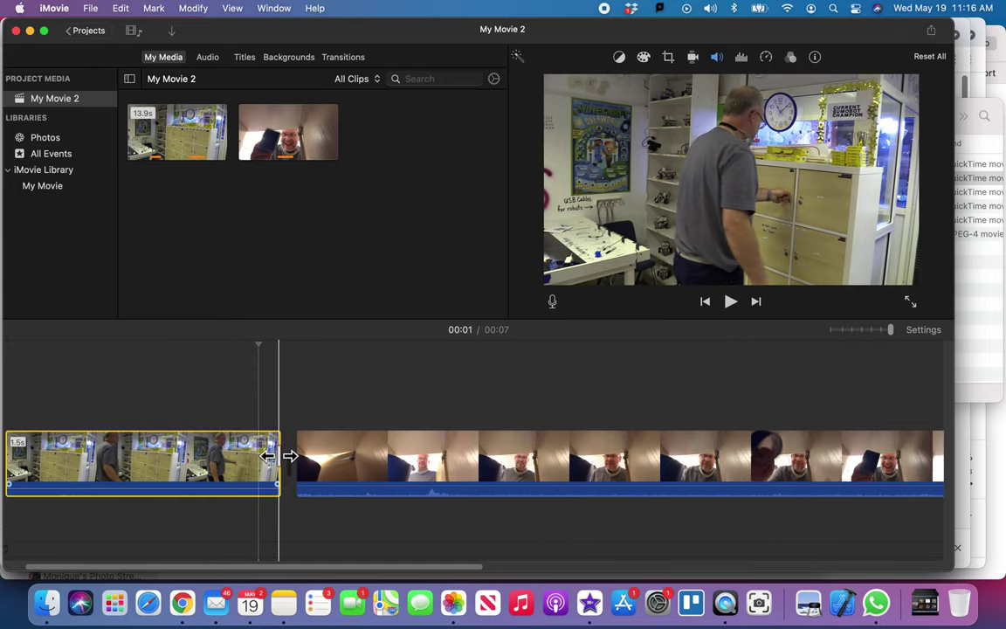
{"action": "left_click_drag", "start_coordinate": [272, 455], "coordinate": [282, 455]}
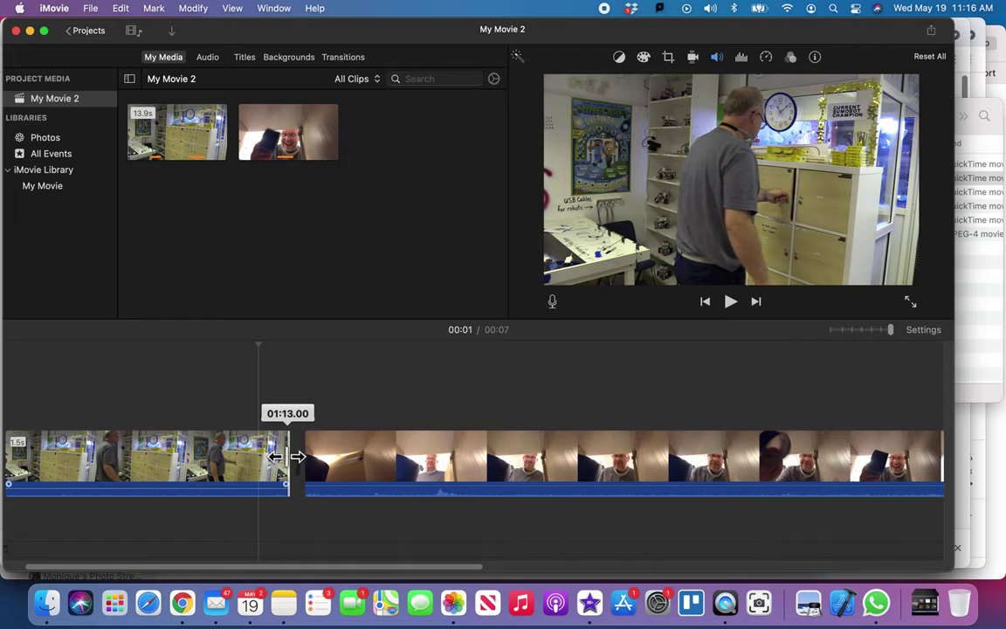
Step: Play back from the first clip across the match cut to check its timing
{"action": "left_click", "coordinate": [211, 402]}
{"action": "key", "text": "space"}
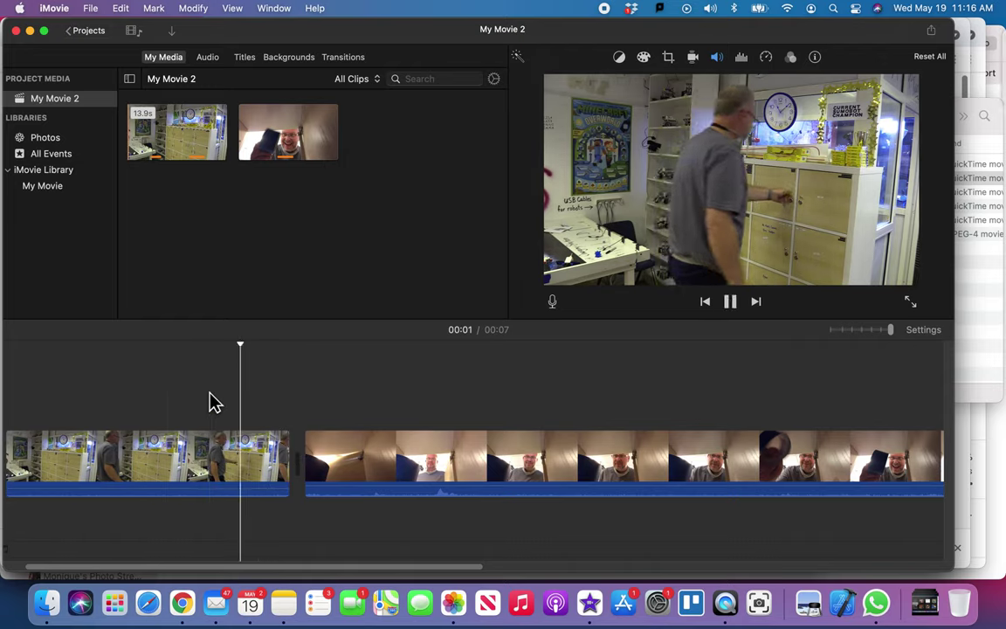
{"action": "key", "text": "space"}
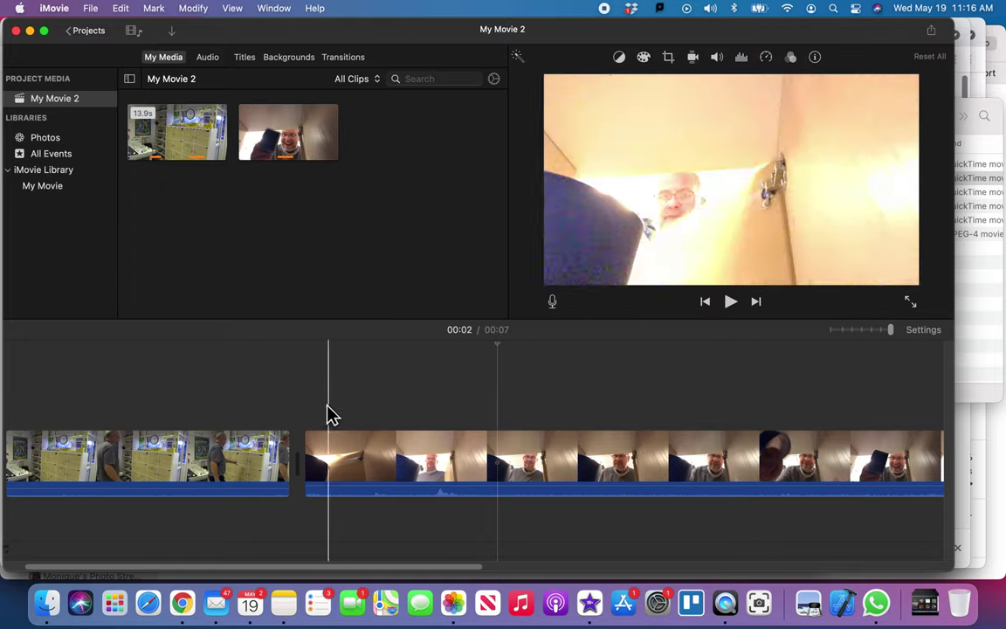
{"action": "scroll", "coordinate": [312, 397], "scroll_direction": "left", "scroll_amount": 3}
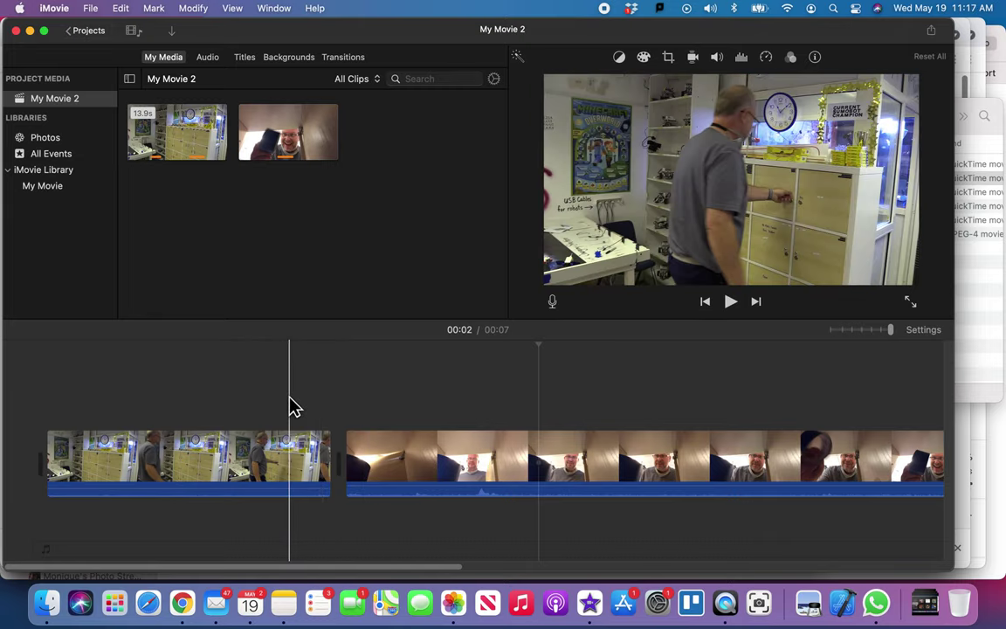
{"action": "key", "text": "space"}
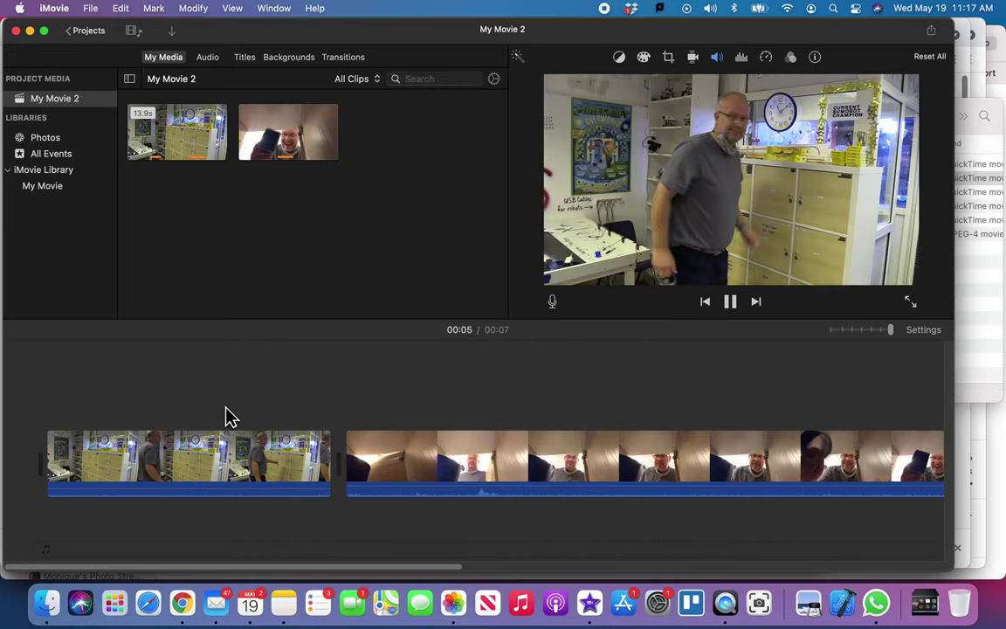
{"action": "key", "text": "space"}
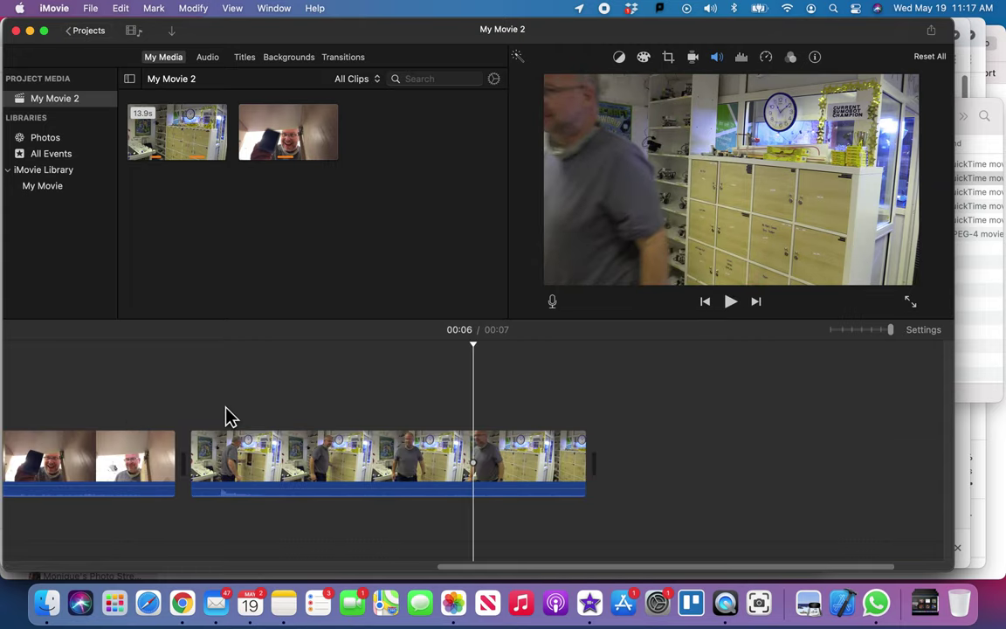